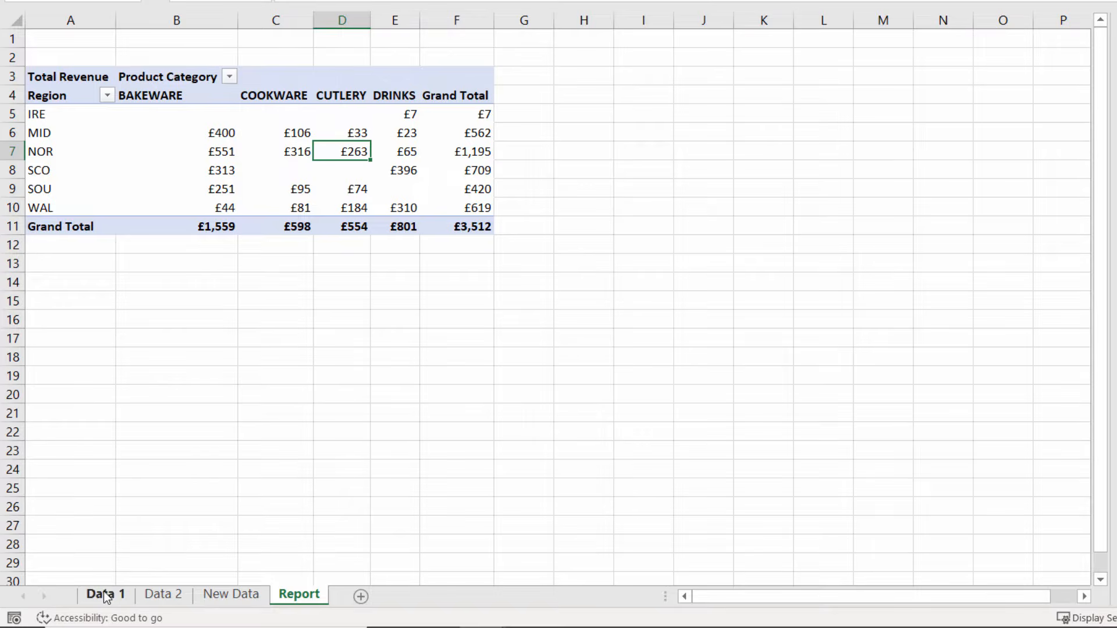
Step: Copy A1:G5 from the New Data sheet and append it below the last record on Data 1, starting at A46
click(108, 597)
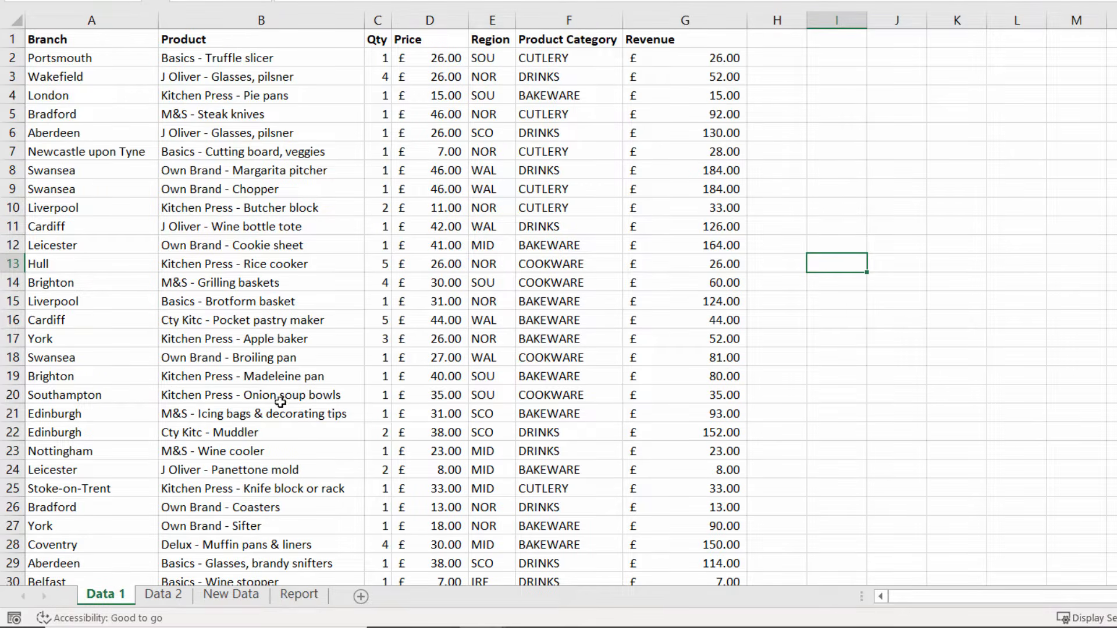
click(221, 595)
drag(61, 39, 516, 112)
key(ctrl+c)
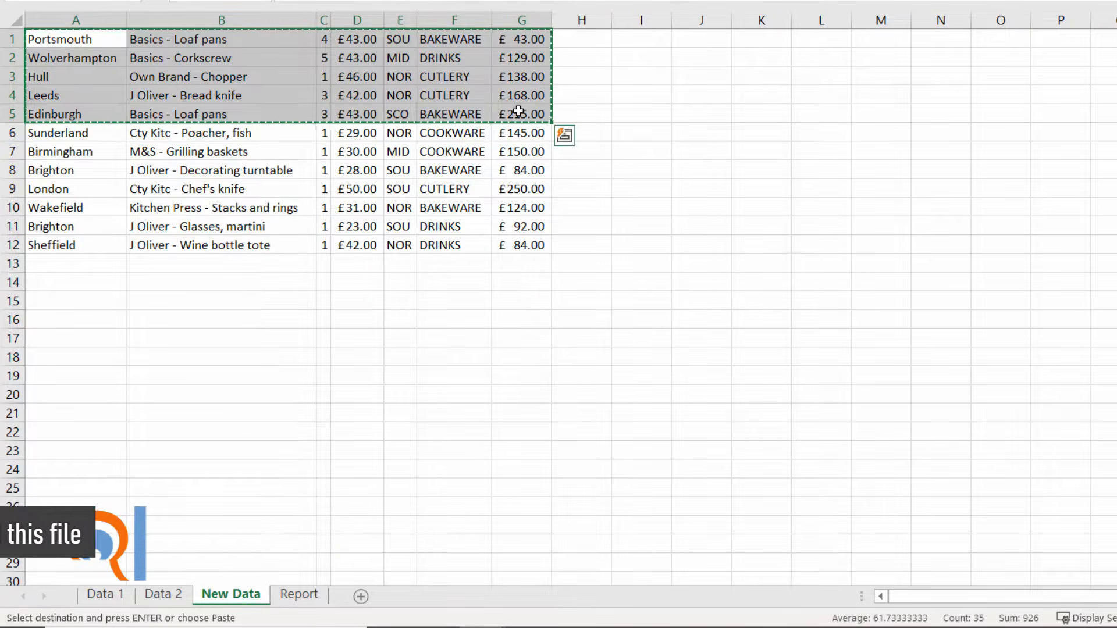
click(564, 135)
click(105, 594)
scroll(231, 460, down, 7)
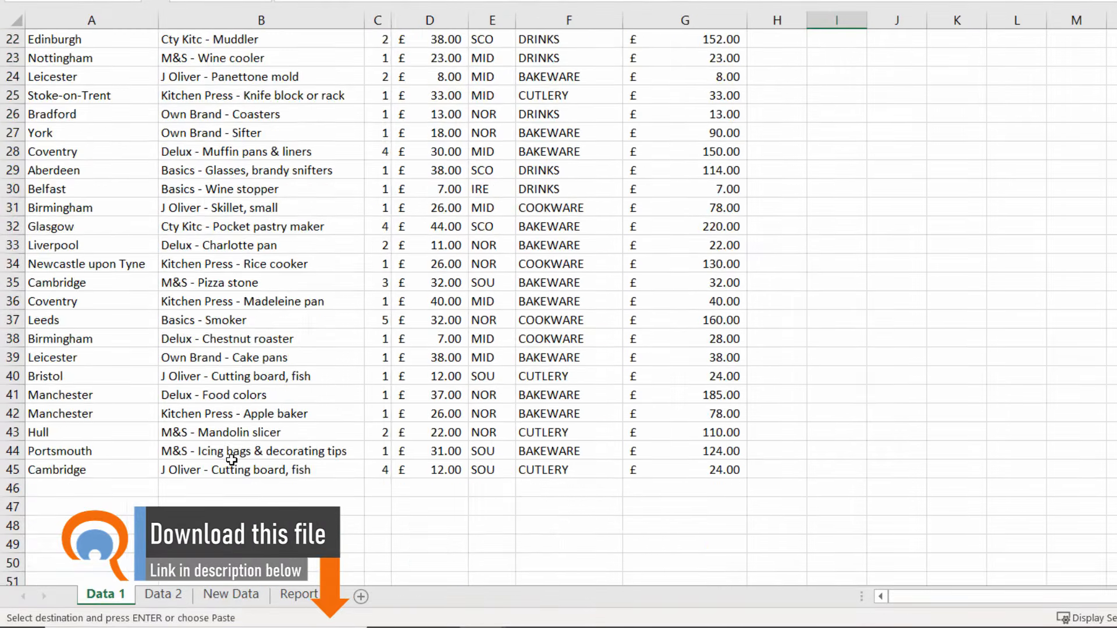
scroll(231, 460, down, 3)
click(80, 322)
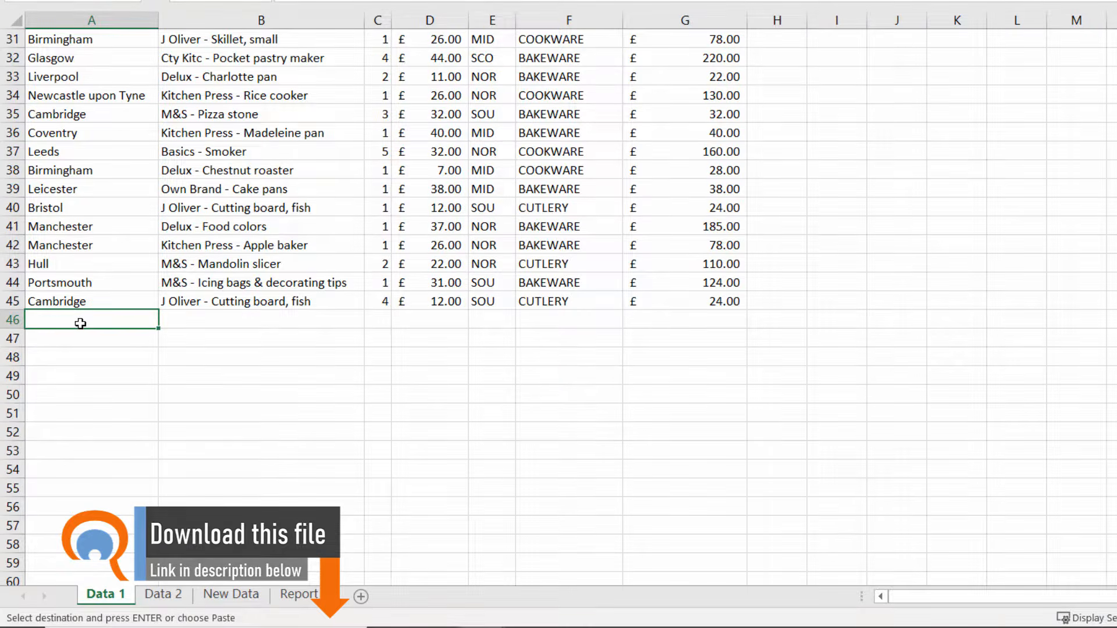
key(ctrl+v)
Step: Extend the data source of the PivotTable on the Report sheet to 'Data 1'!$A$1:$G$50
click(298, 594)
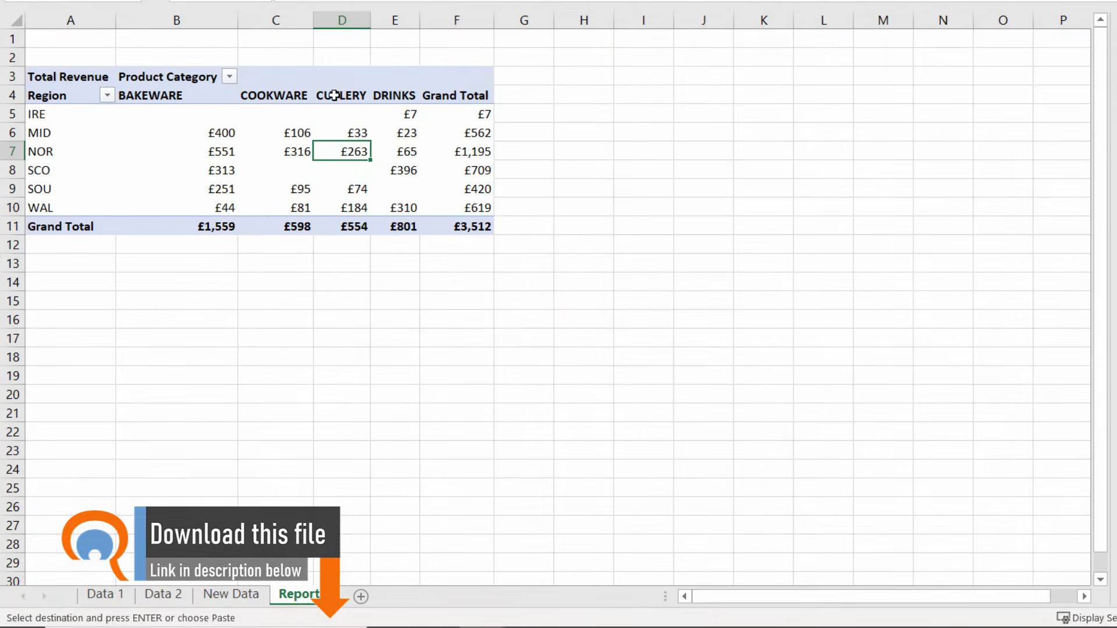
click(305, 153)
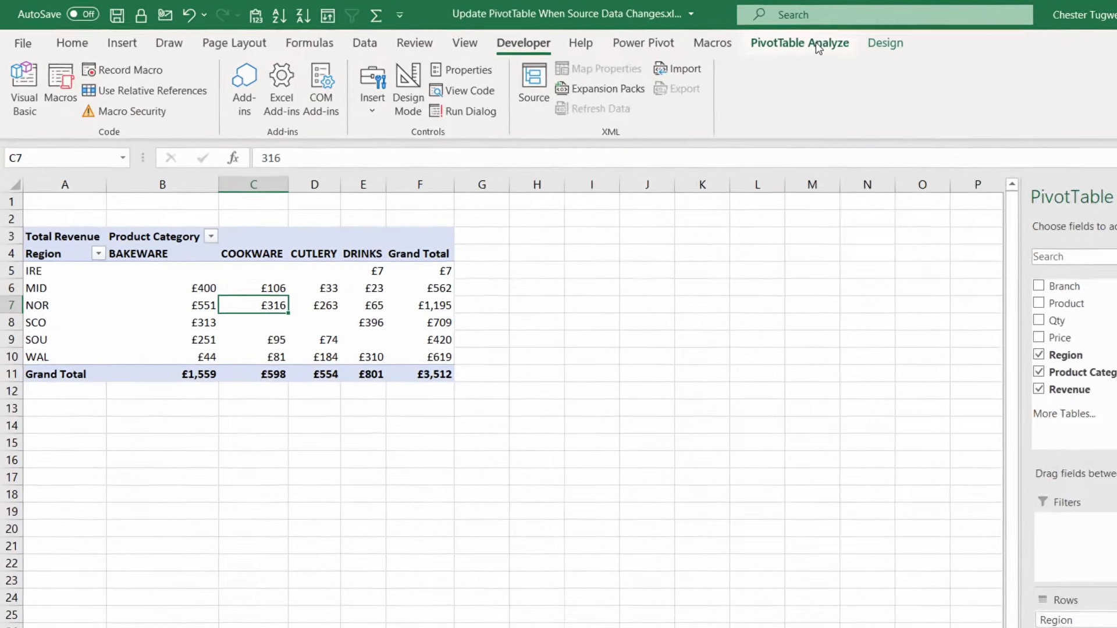
click(691, 39)
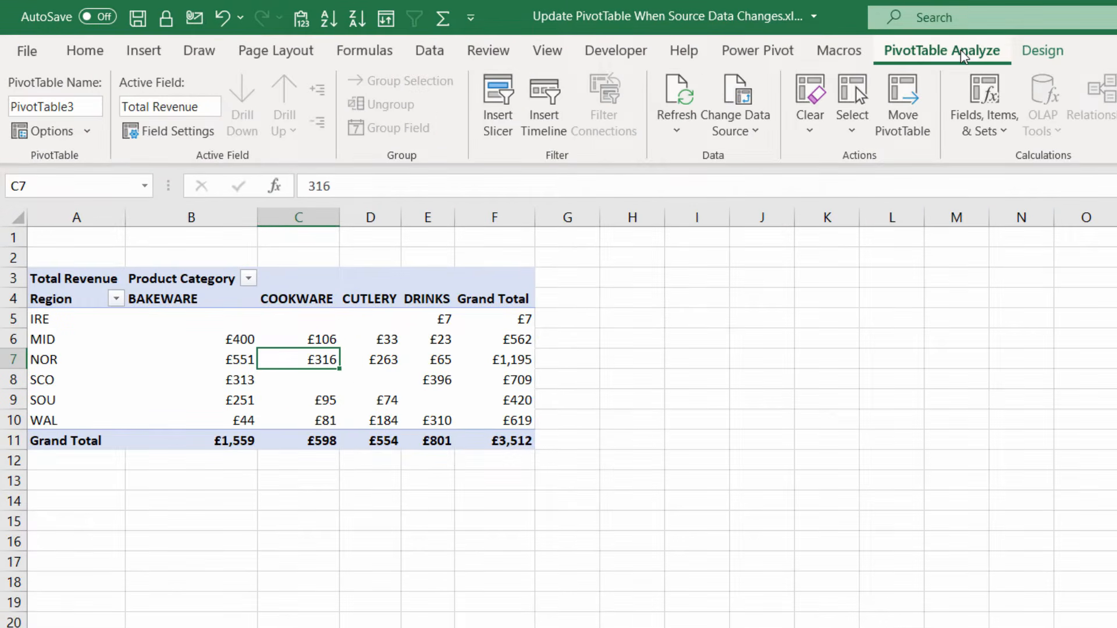
click(734, 92)
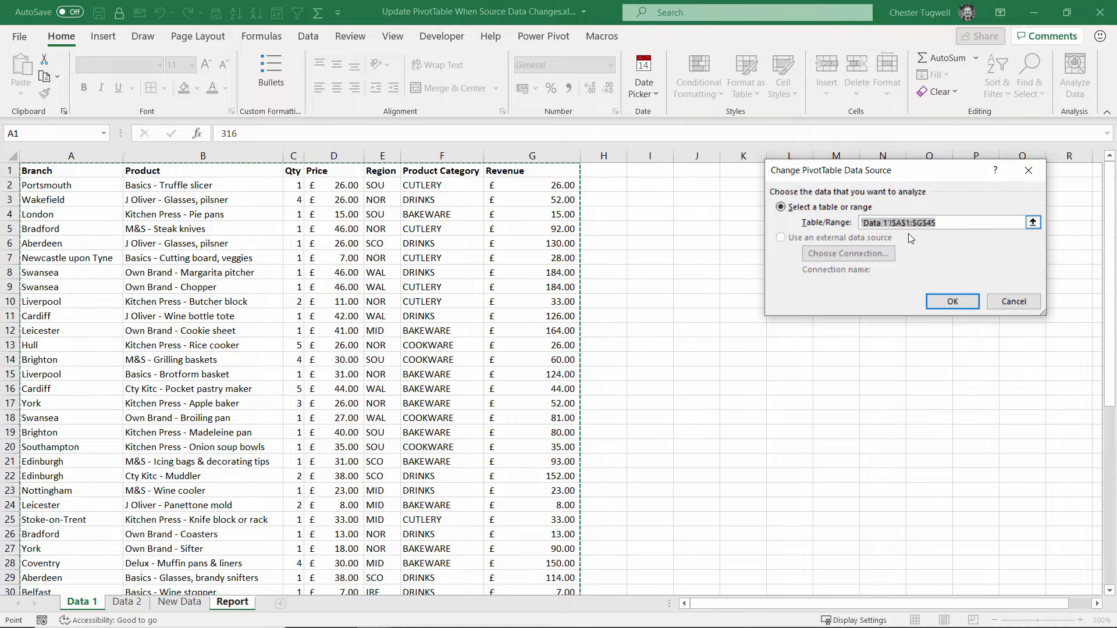
scroll(320, 229, down, 1)
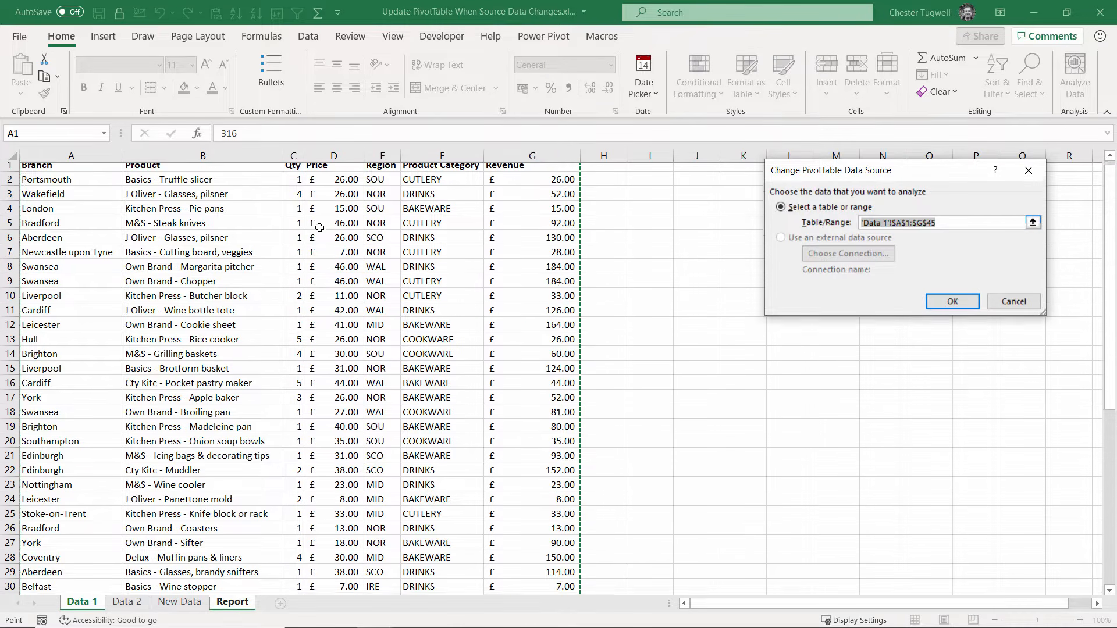
scroll(320, 233, down, 10)
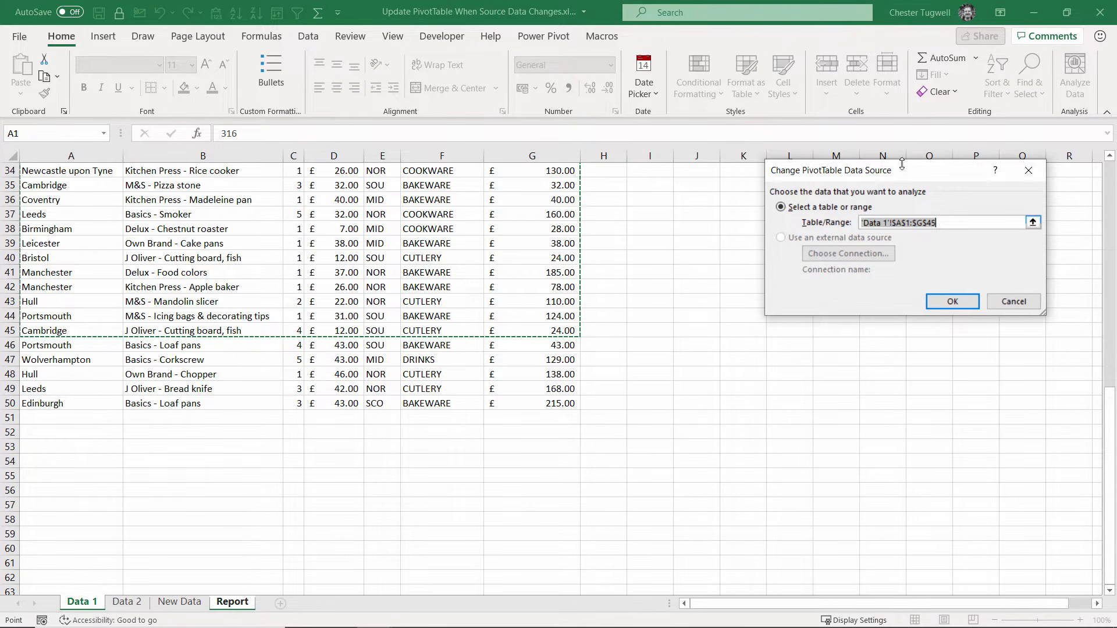
click(940, 222)
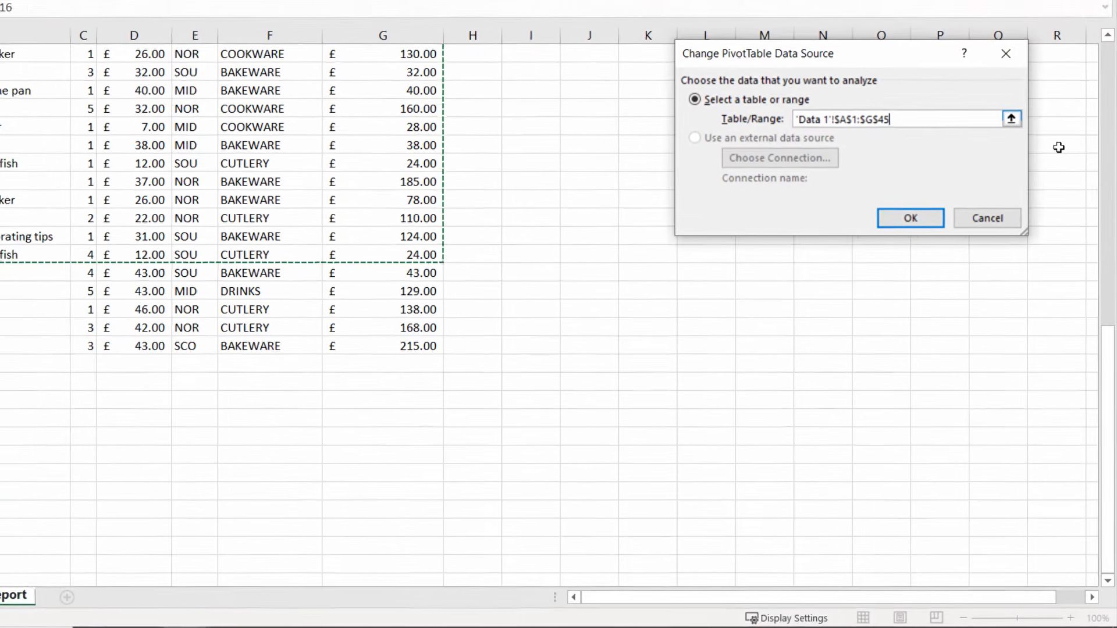
key(BackSpace)
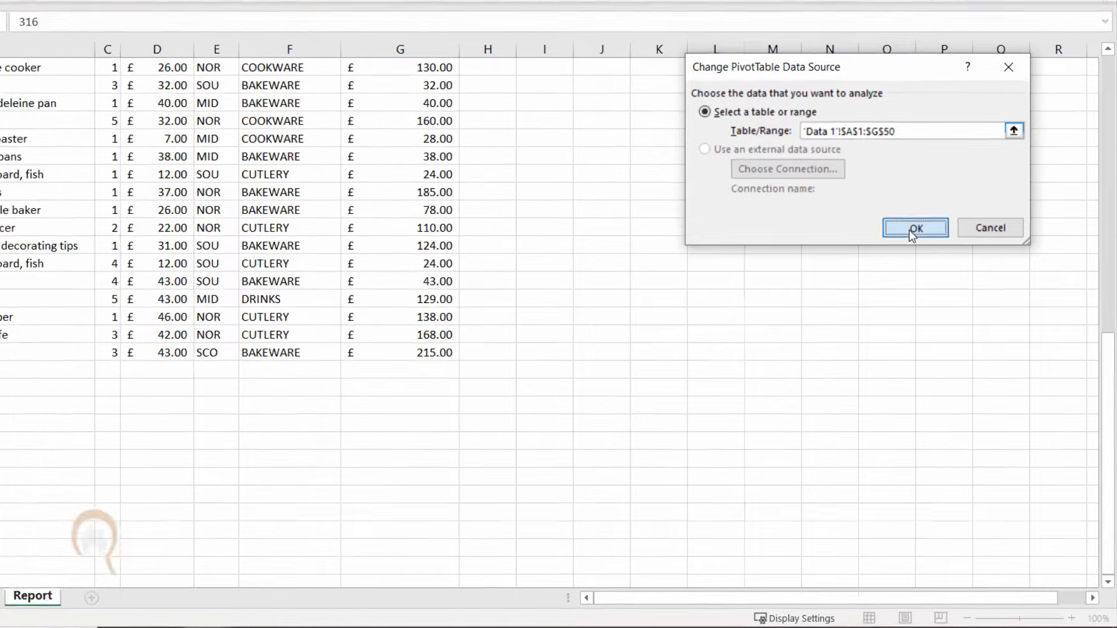
click(902, 209)
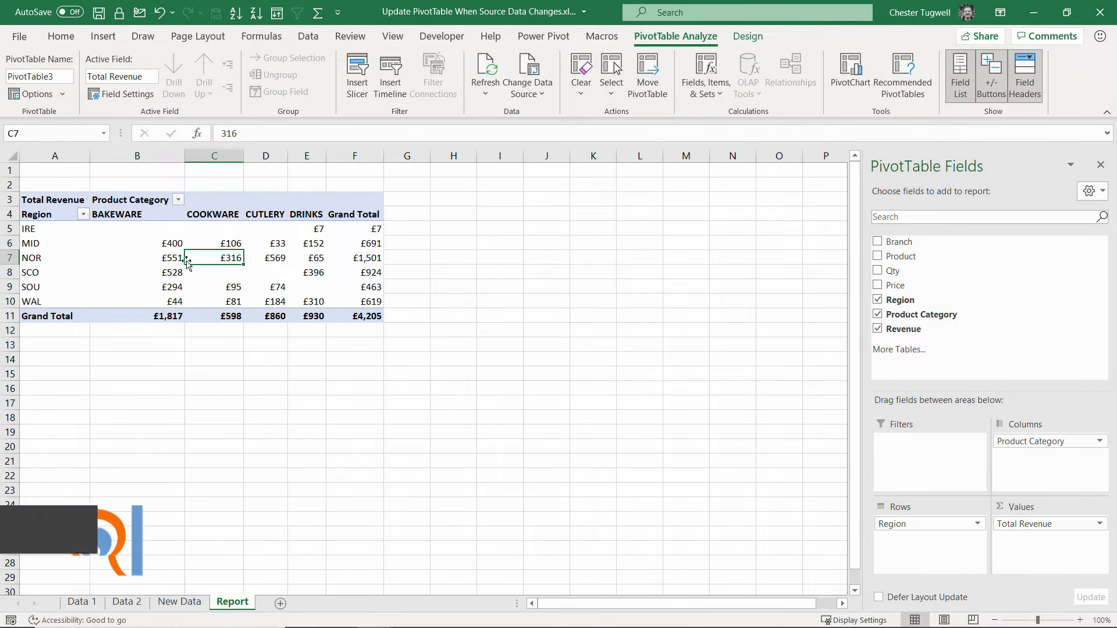
Step: Change the PivotTable's data source to the full data range on the Data 2 sheet, $A$1:$G$298
click(314, 260)
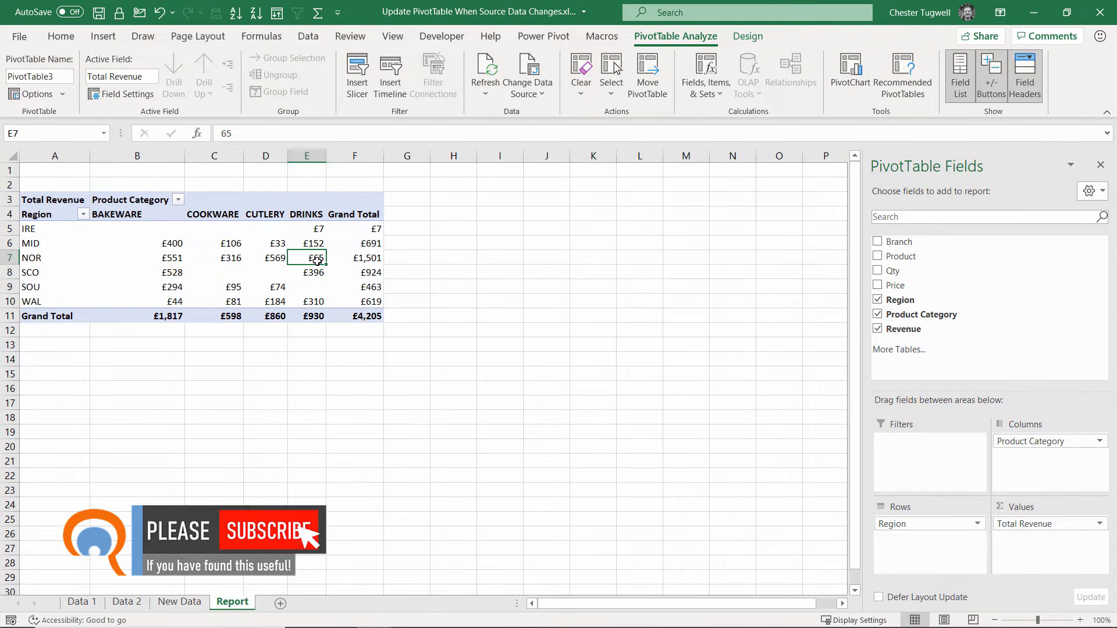
mouse_move(317, 261)
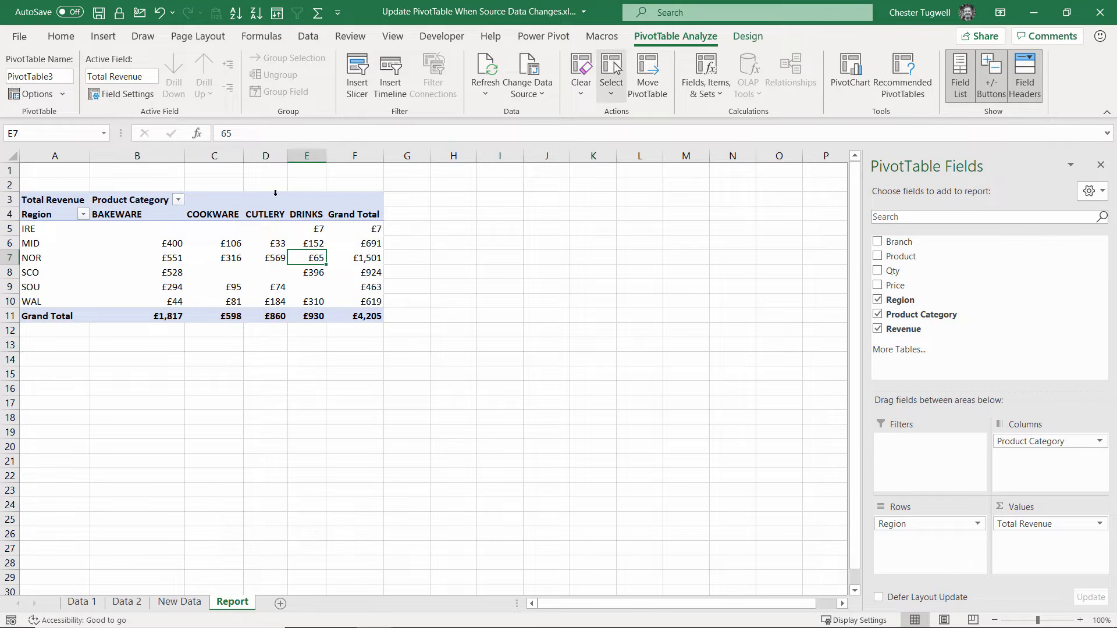
click(540, 66)
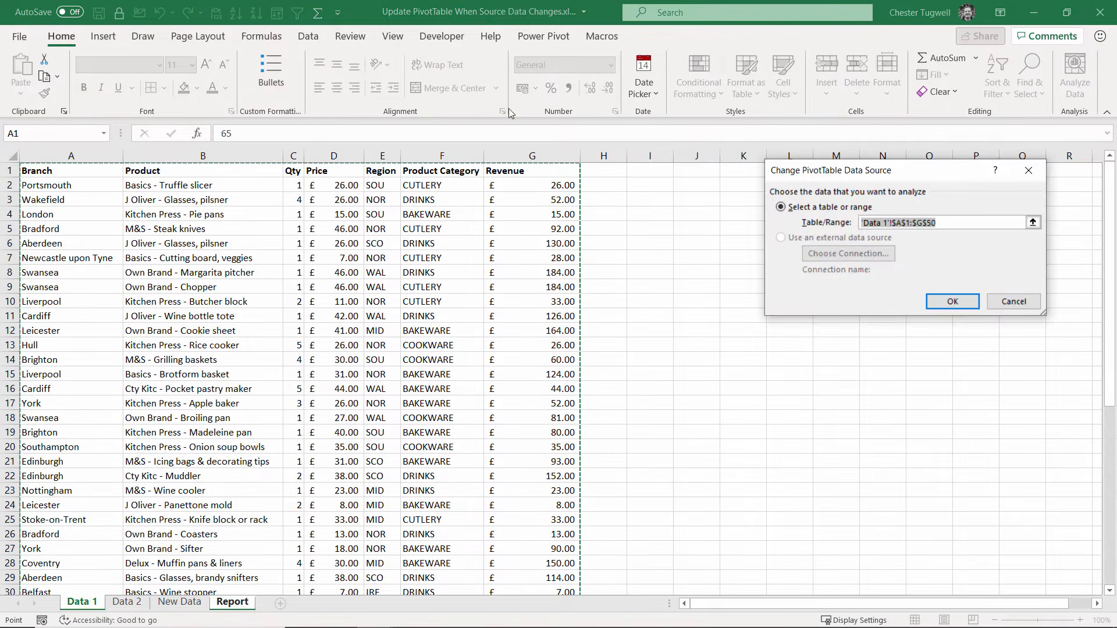
click(133, 605)
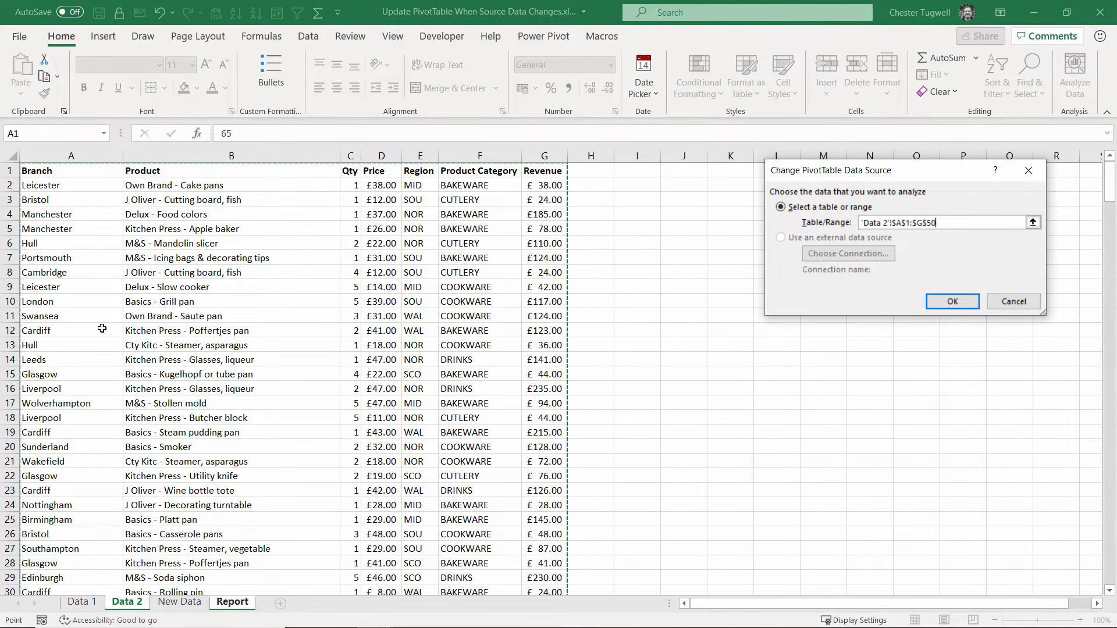
click(74, 174)
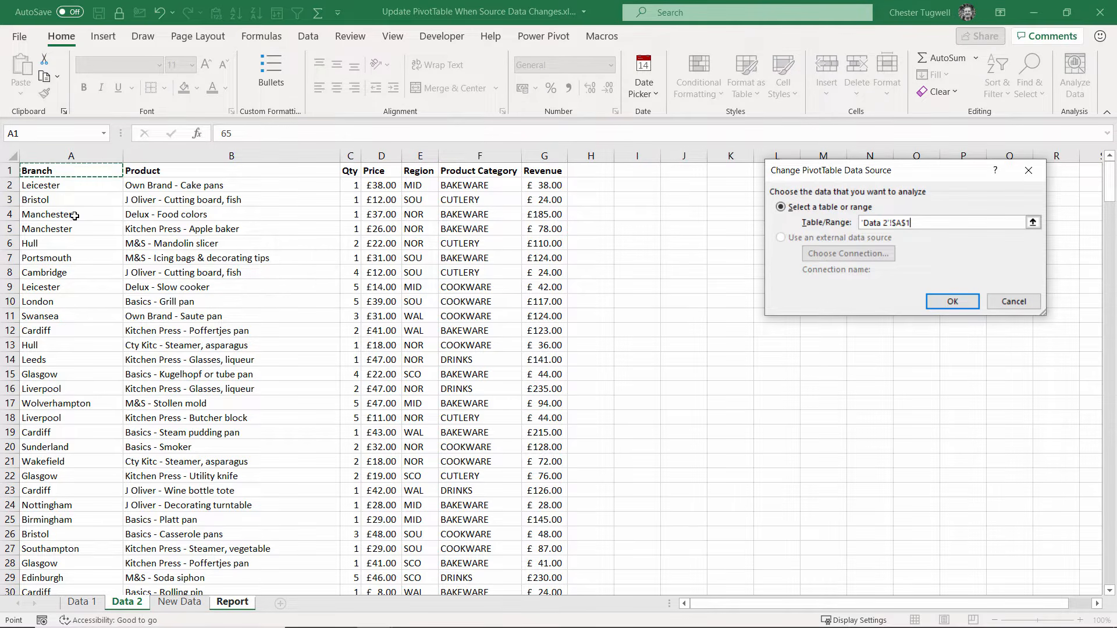
key(ctrl+a)
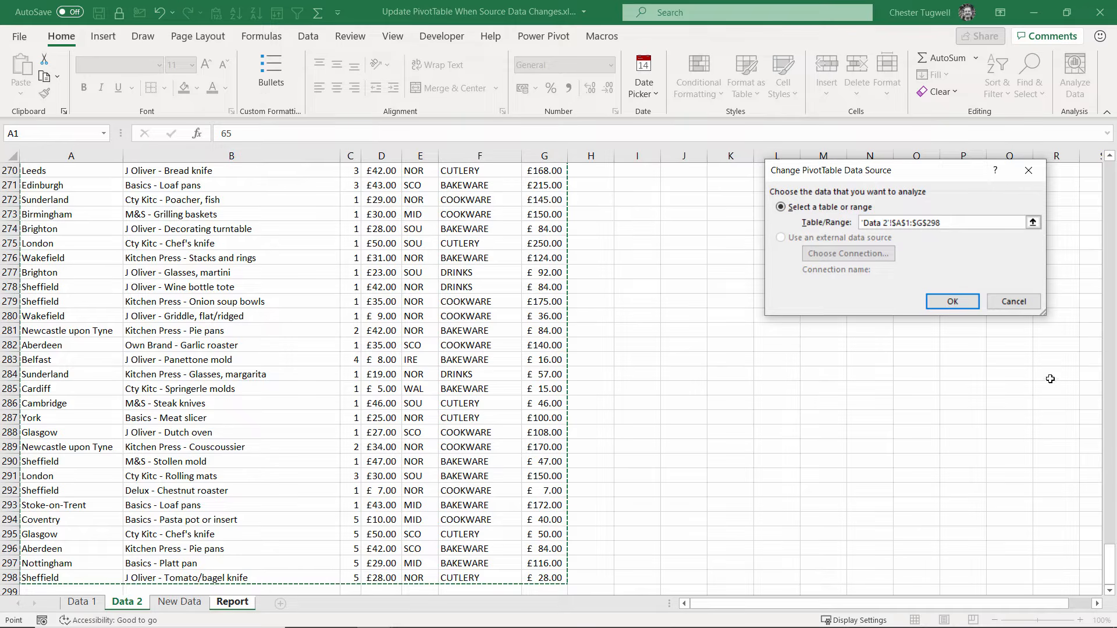
click(953, 301)
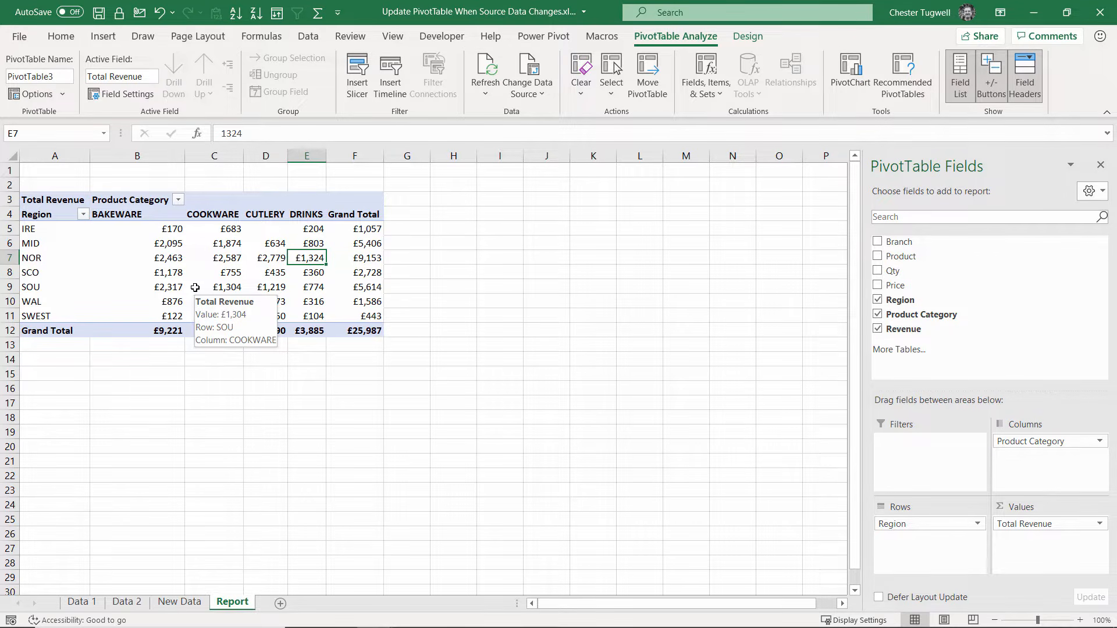
Step: Convert the range $A$1:$G$298 on the Data 2 sheet into a table with headers
click(129, 603)
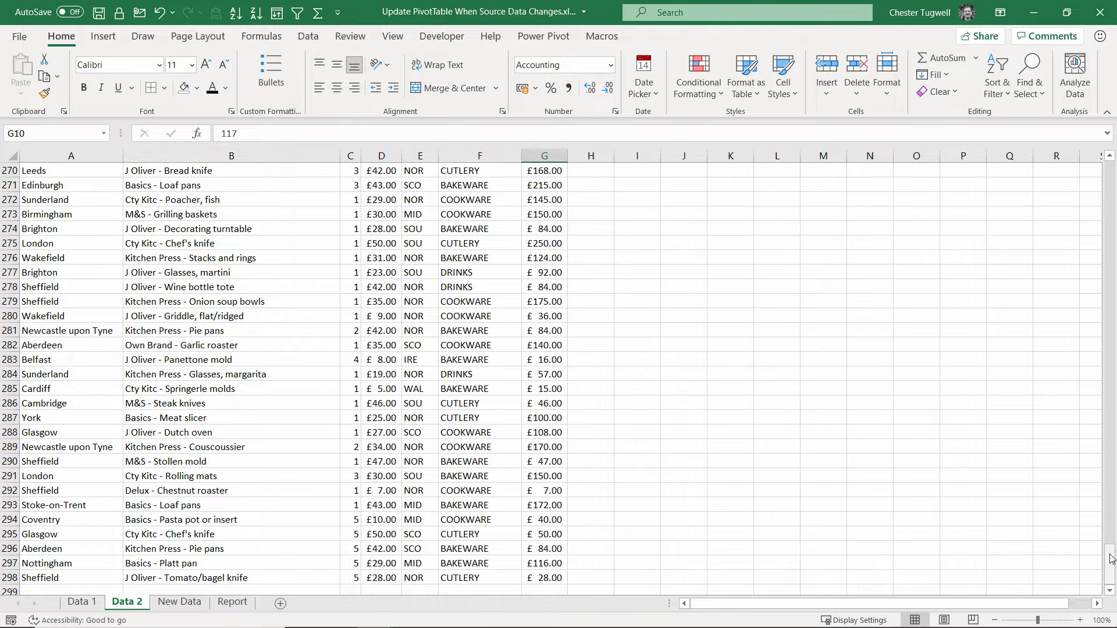
drag(1110, 563, 1110, 182)
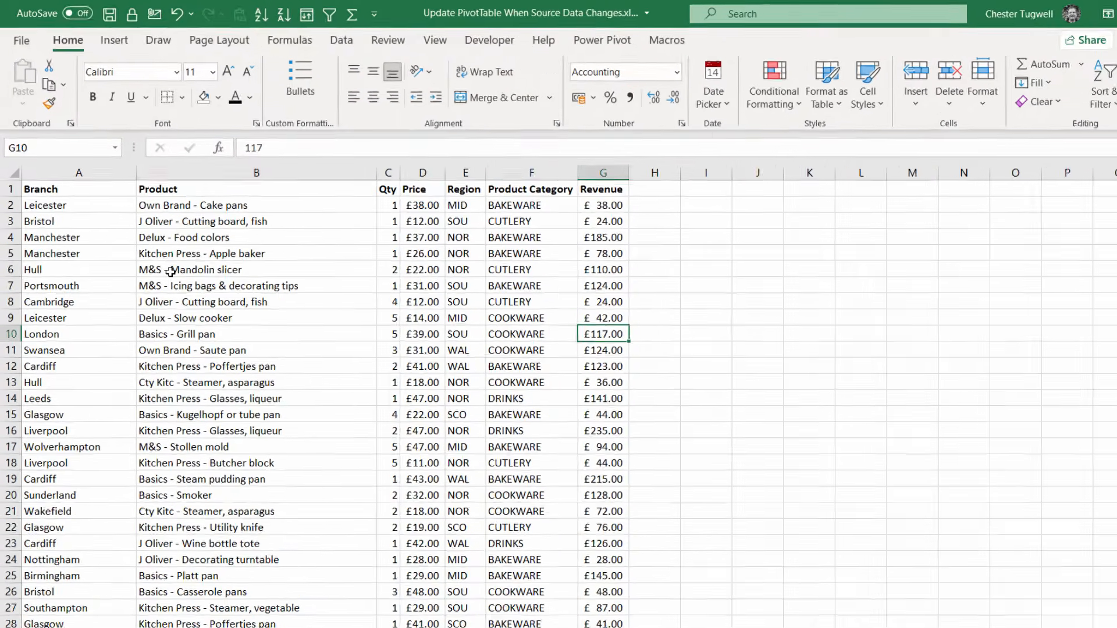
click(170, 272)
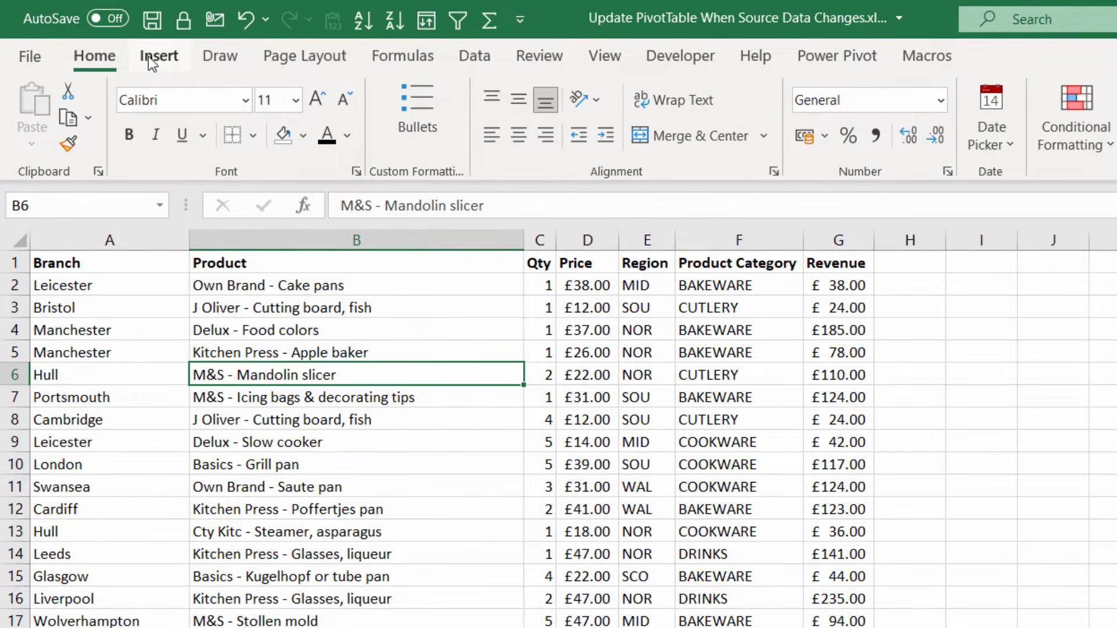
click(150, 57)
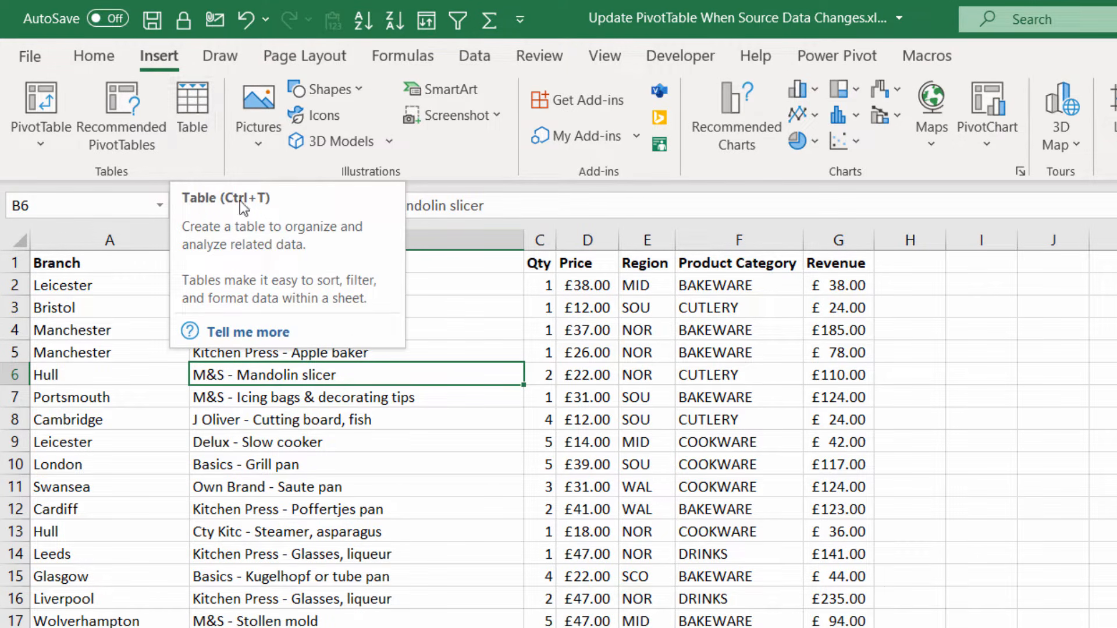
click(195, 106)
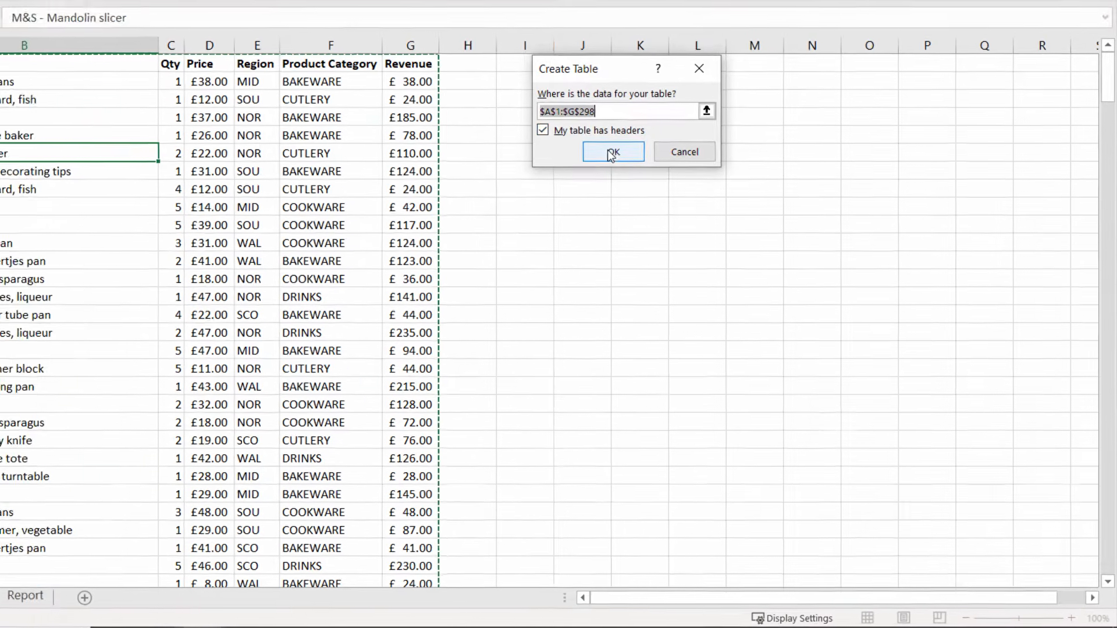
click(584, 124)
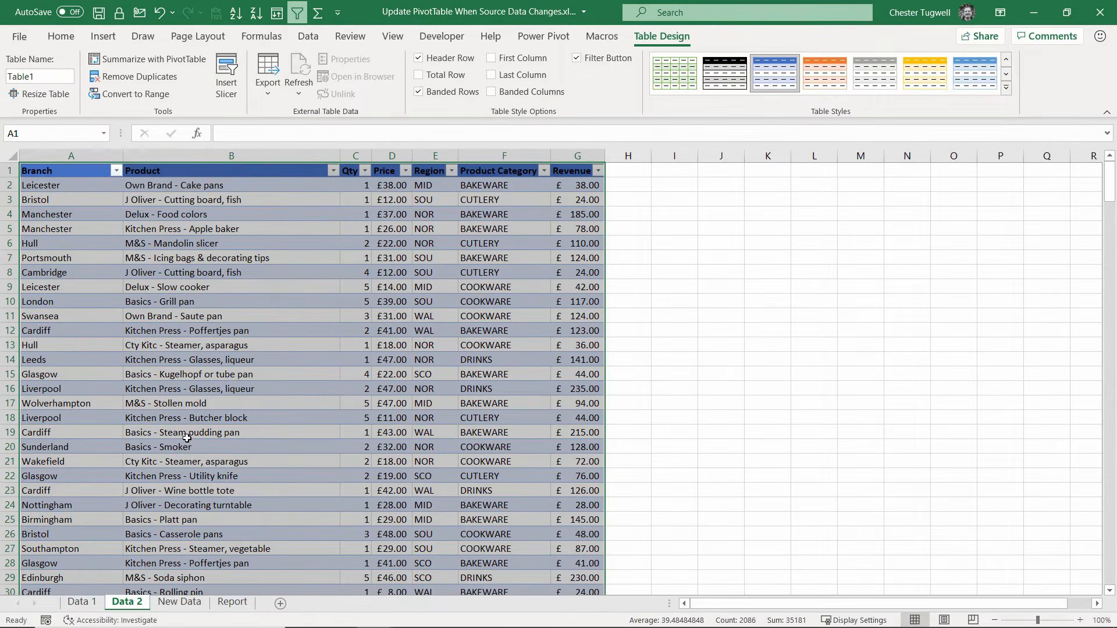
Step: Append rows 6 to 12 of New Data to the end of the Data 2 table from A299, and return to the Report sheet
click(177, 603)
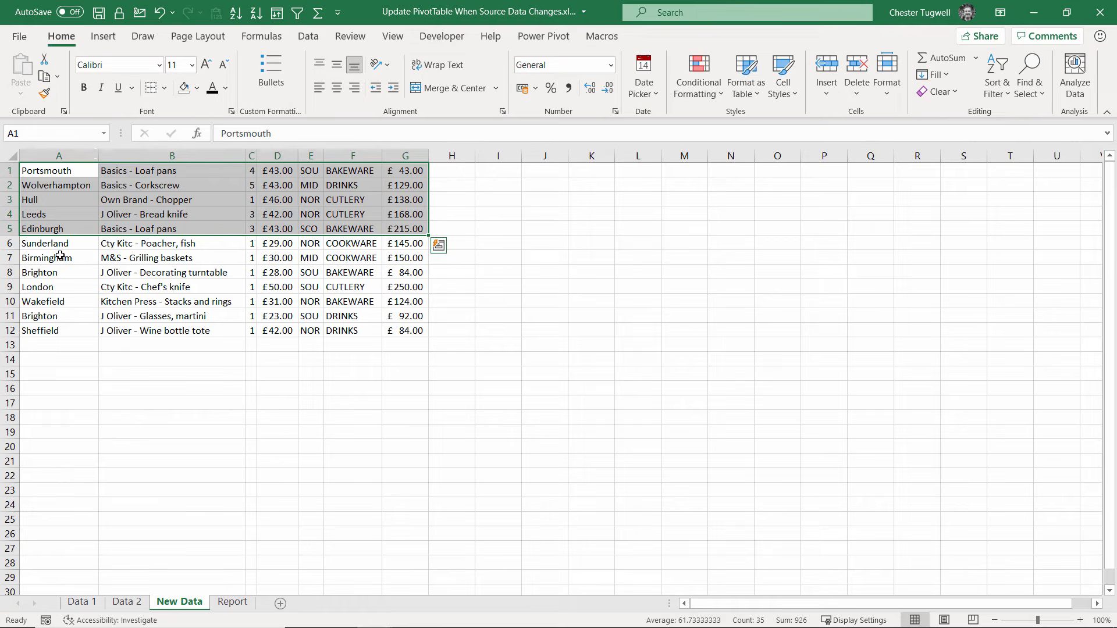
drag(58, 245, 398, 333)
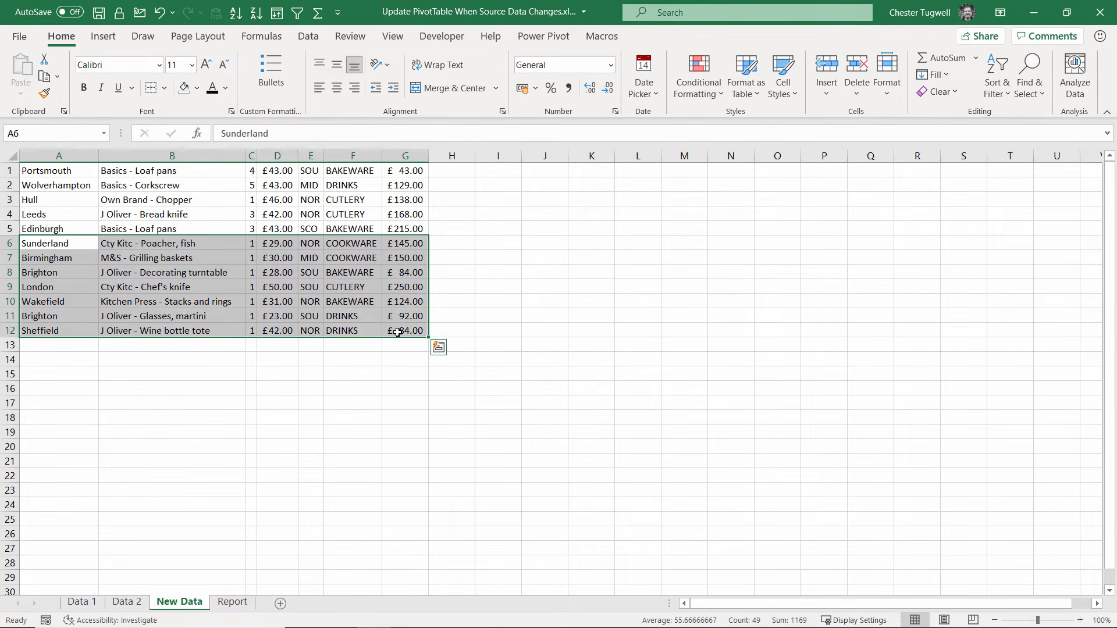
key(ctrl+c)
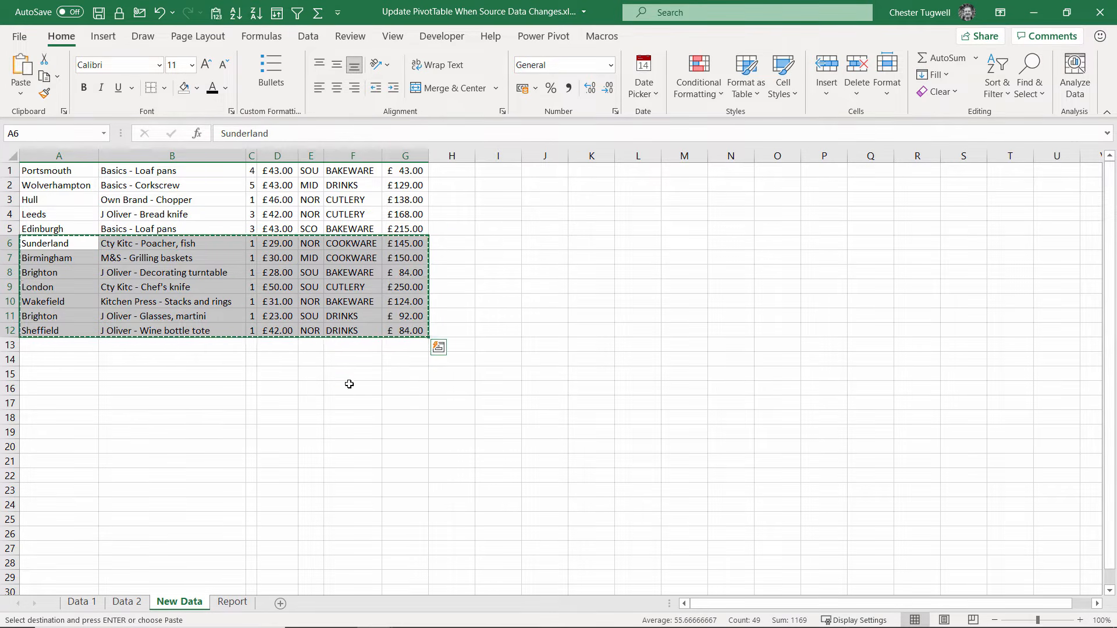
click(127, 603)
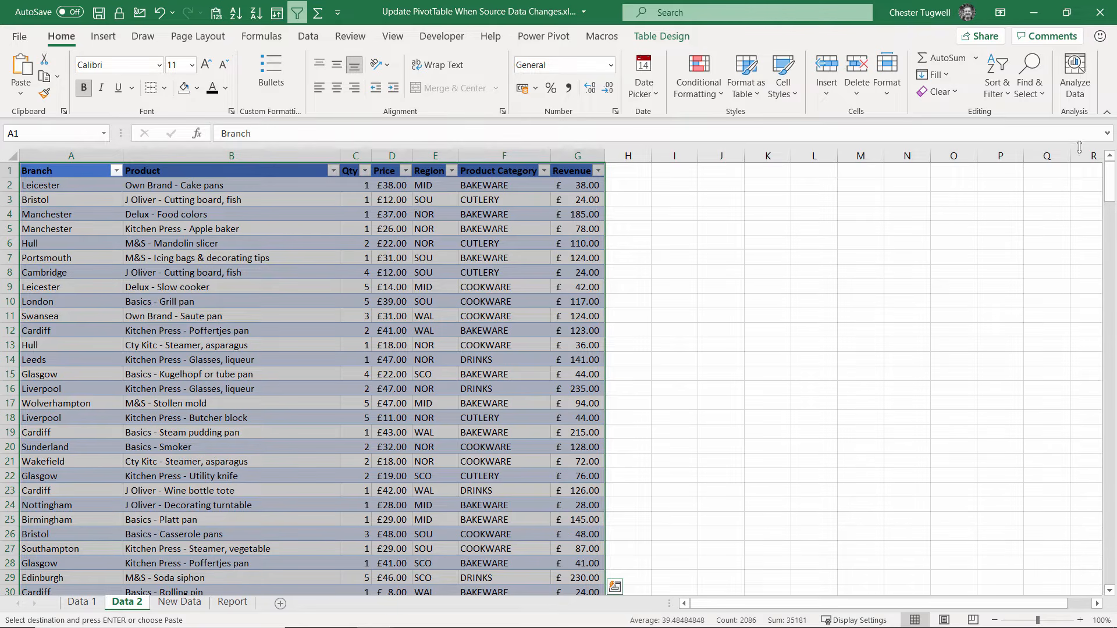
drag(1110, 180, 1110, 564)
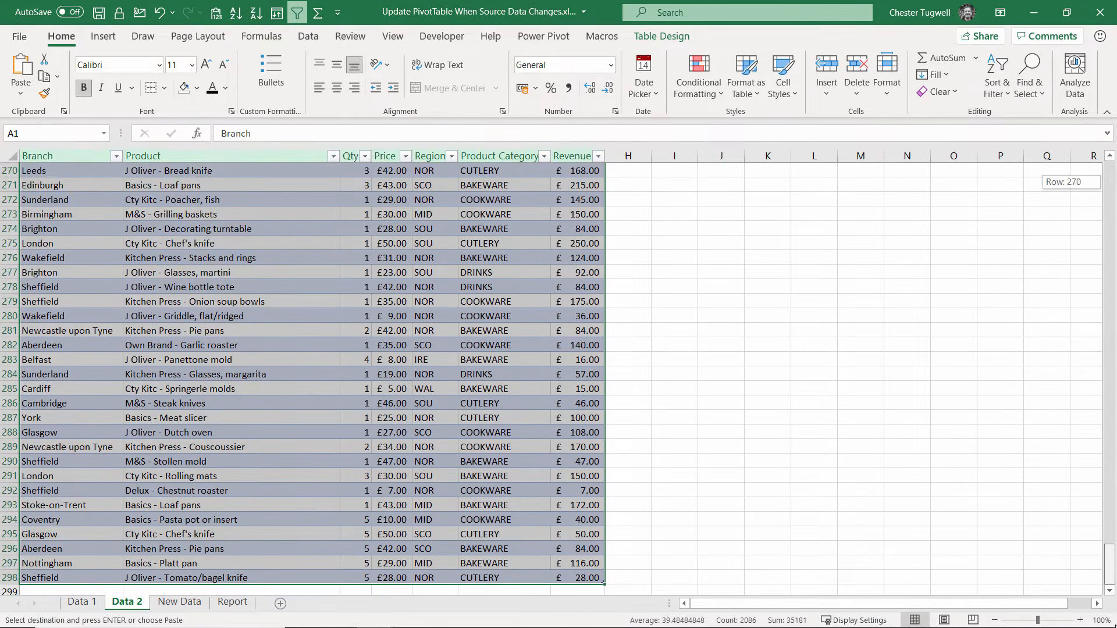
scroll(758, 518, down, 3)
click(78, 464)
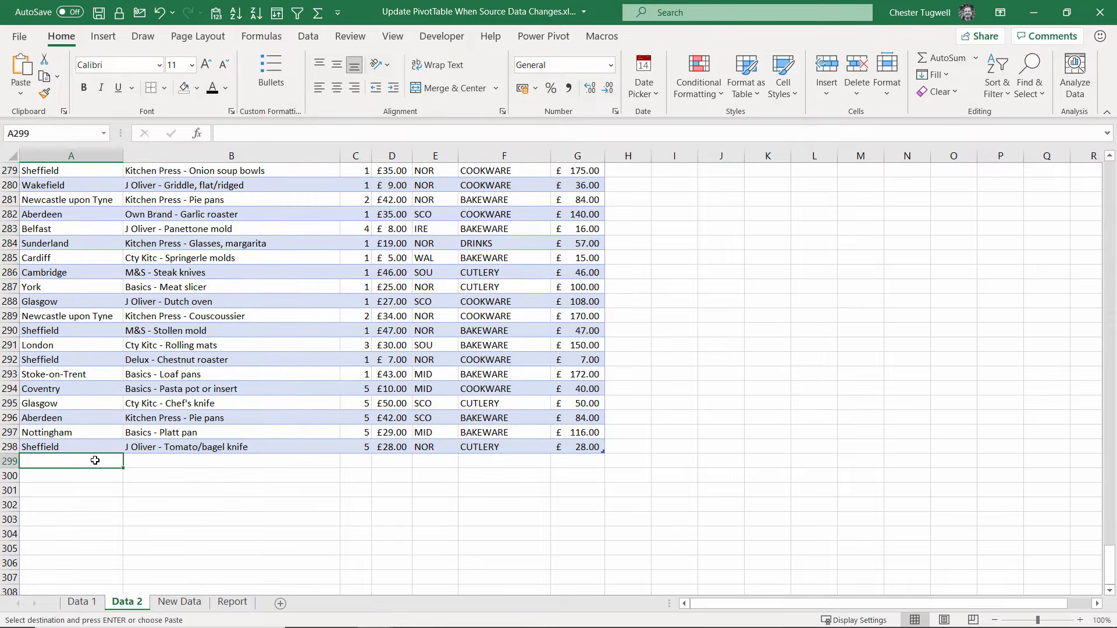
key(ctrl+v)
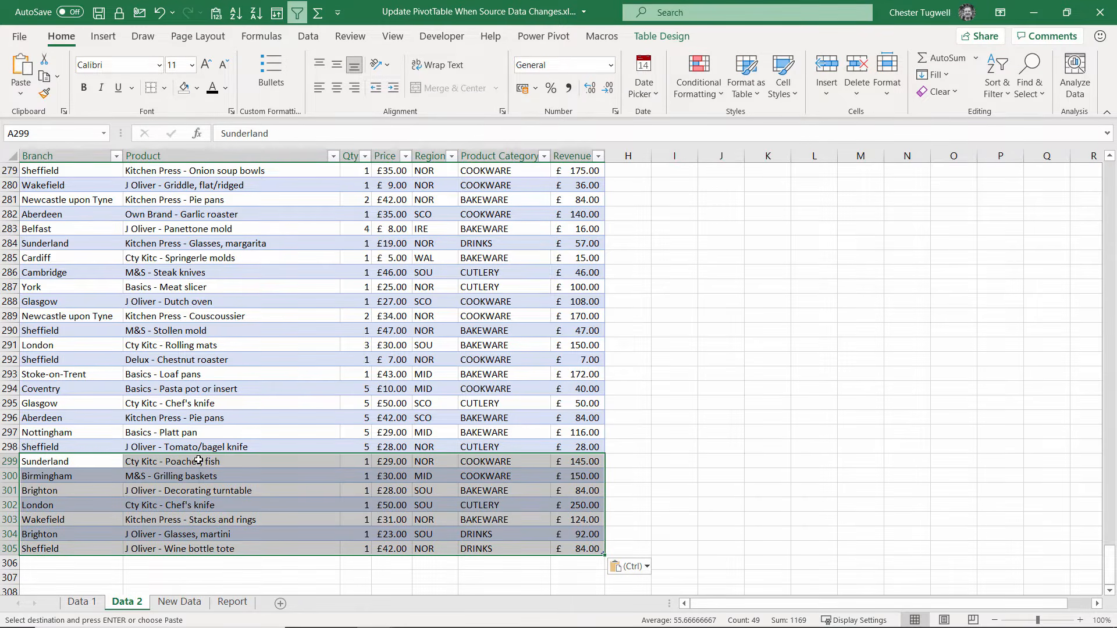
click(325, 431)
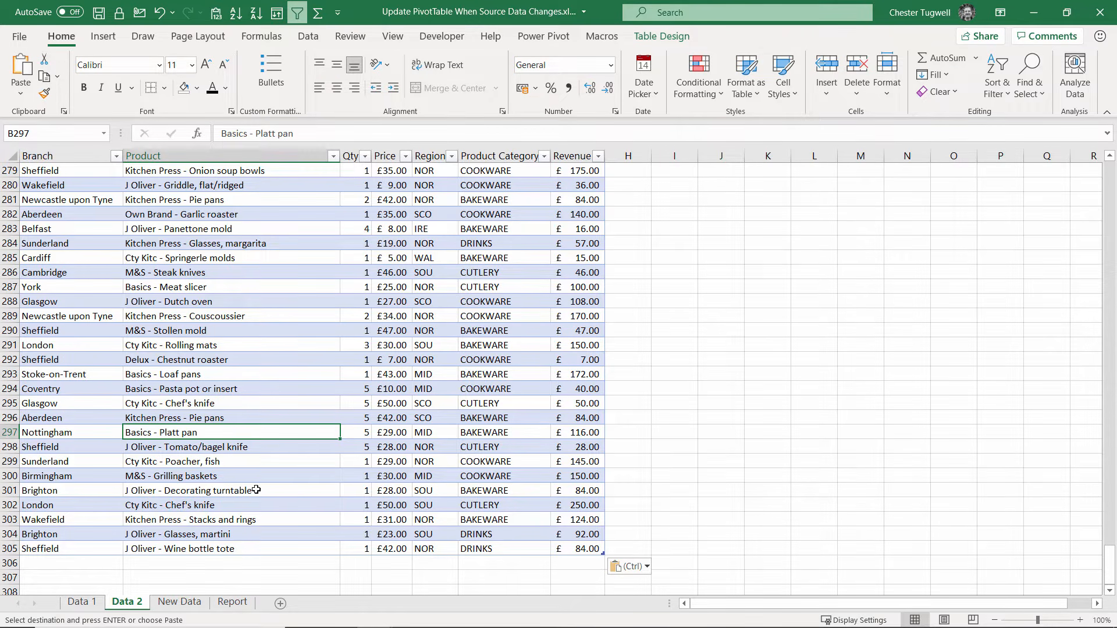
click(235, 605)
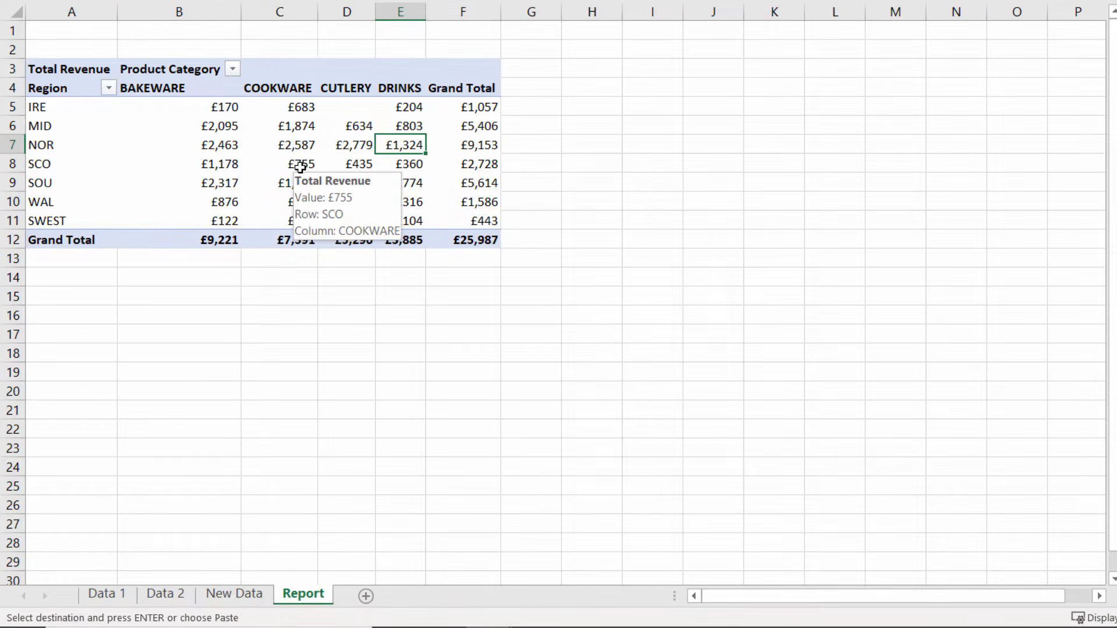
Step: Refresh the PivotTable on the Report sheet so it includes the rows appended to the Data 2 table
right_click(300, 167)
click(357, 264)
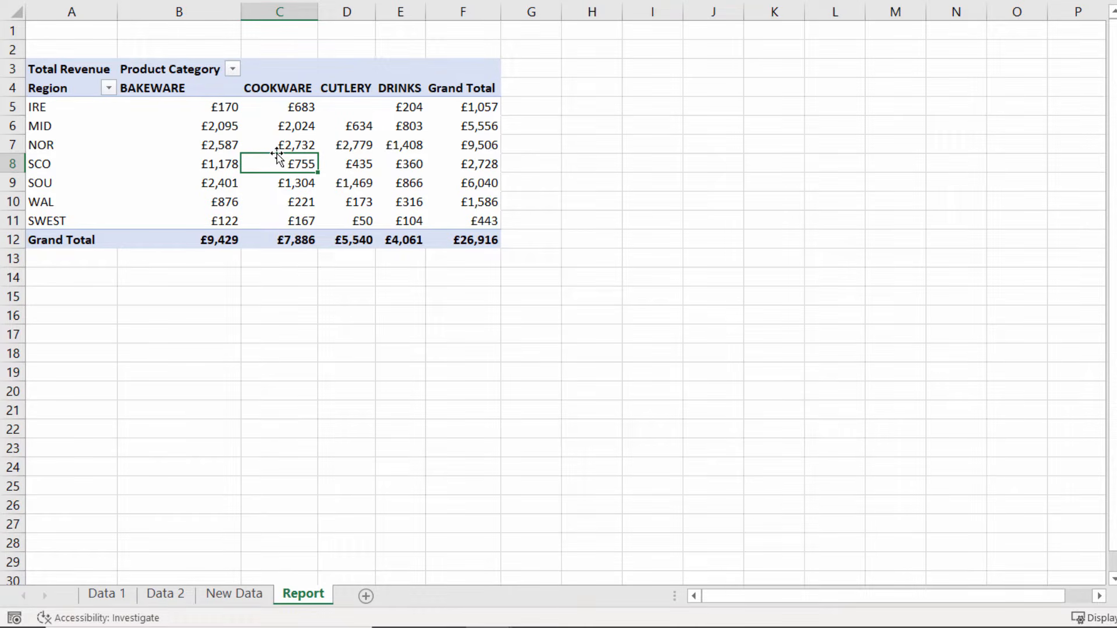
right_click(365, 167)
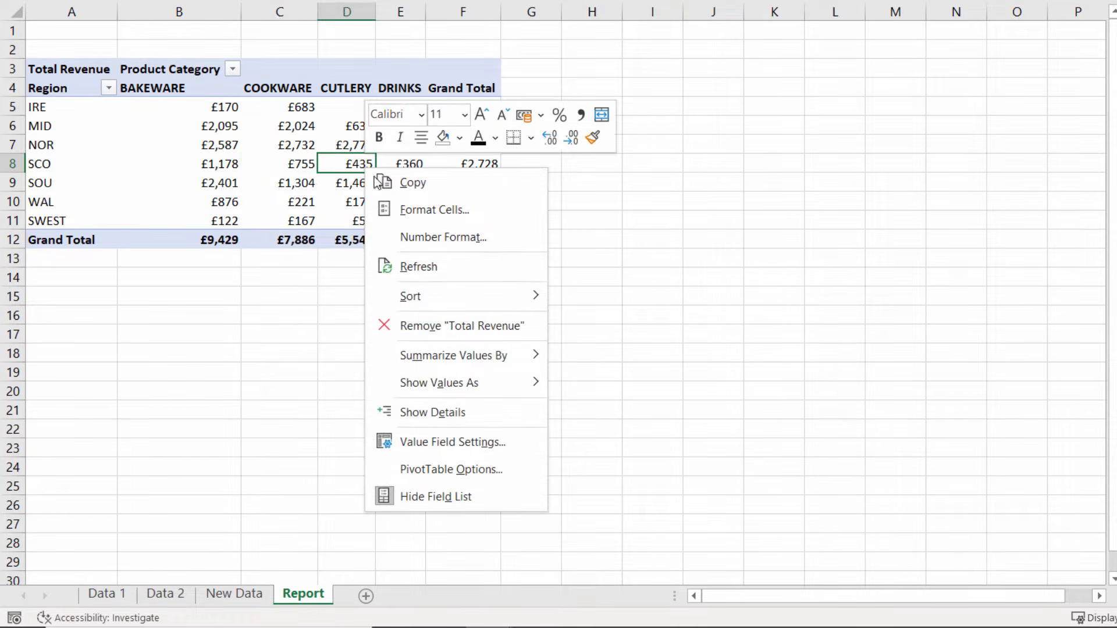
click(419, 268)
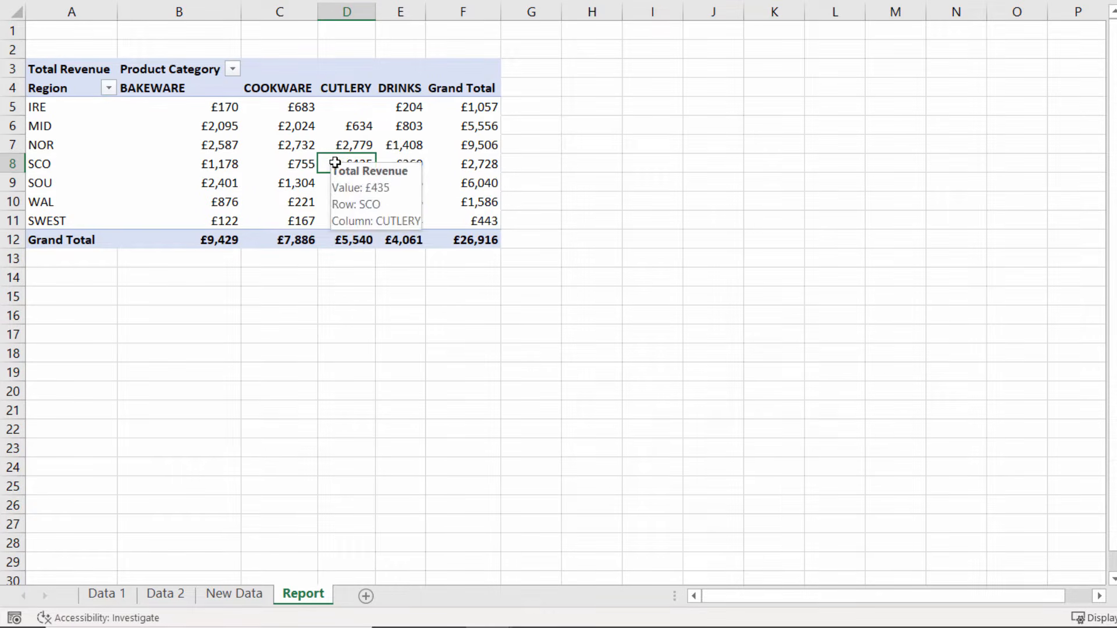
mouse_move(329, 165)
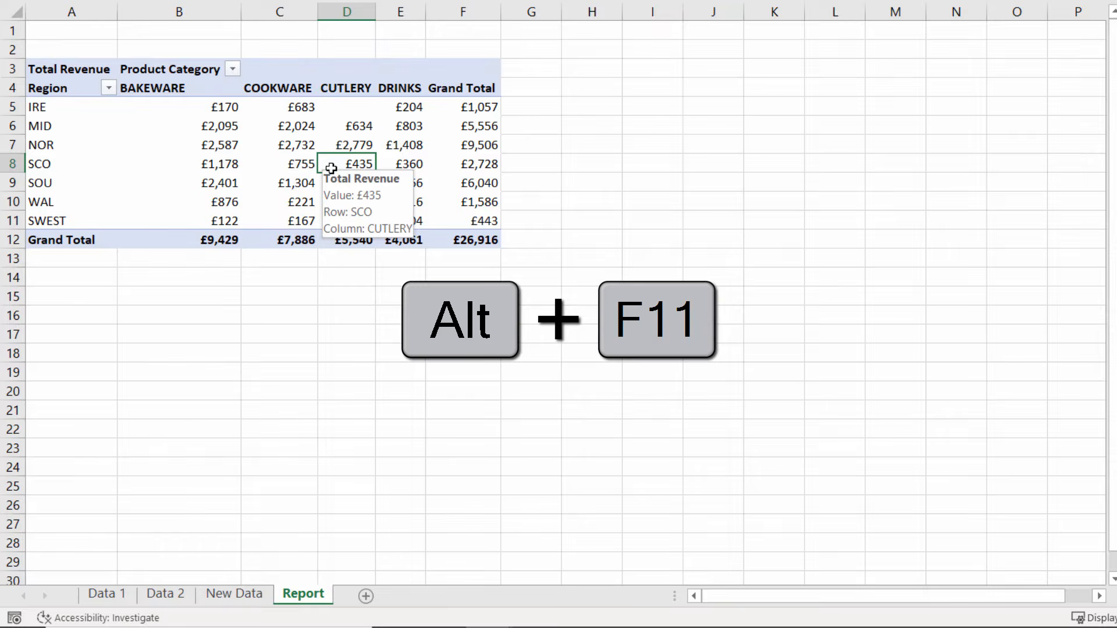
Step: In the VBA editor, copy the Worksheet_Change procedure that refreshes PivotTable3 from Sheet1 (Data 1) into the code module of Sheet2 (Data 2)
key(alt+F11)
drag(335, 87, 805, 87)
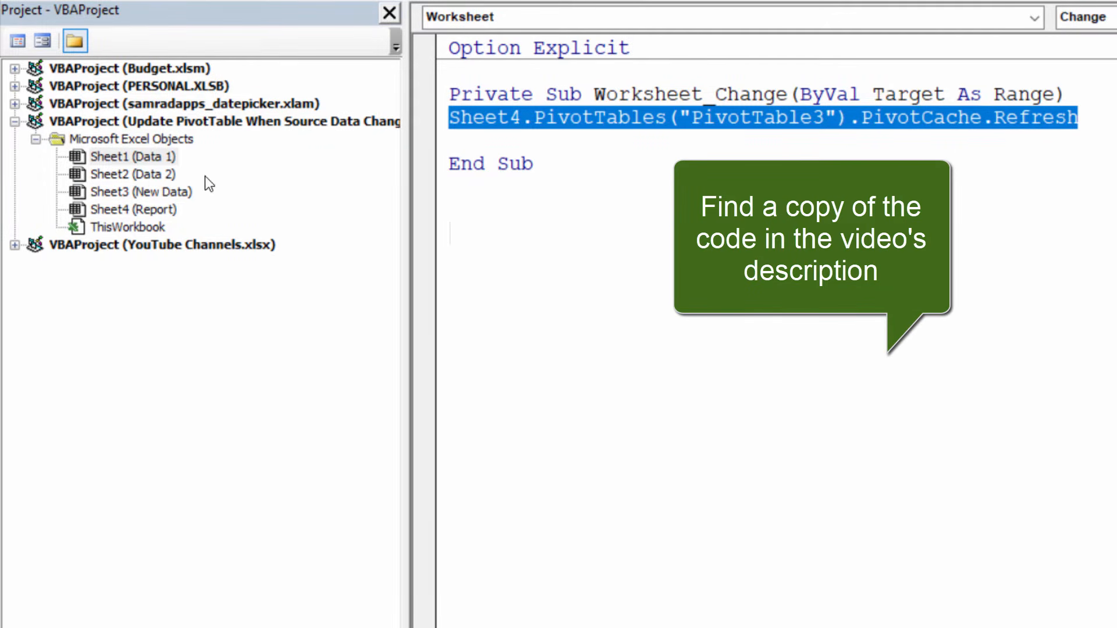
drag(560, 167, 432, 102)
key(ctrl+c)
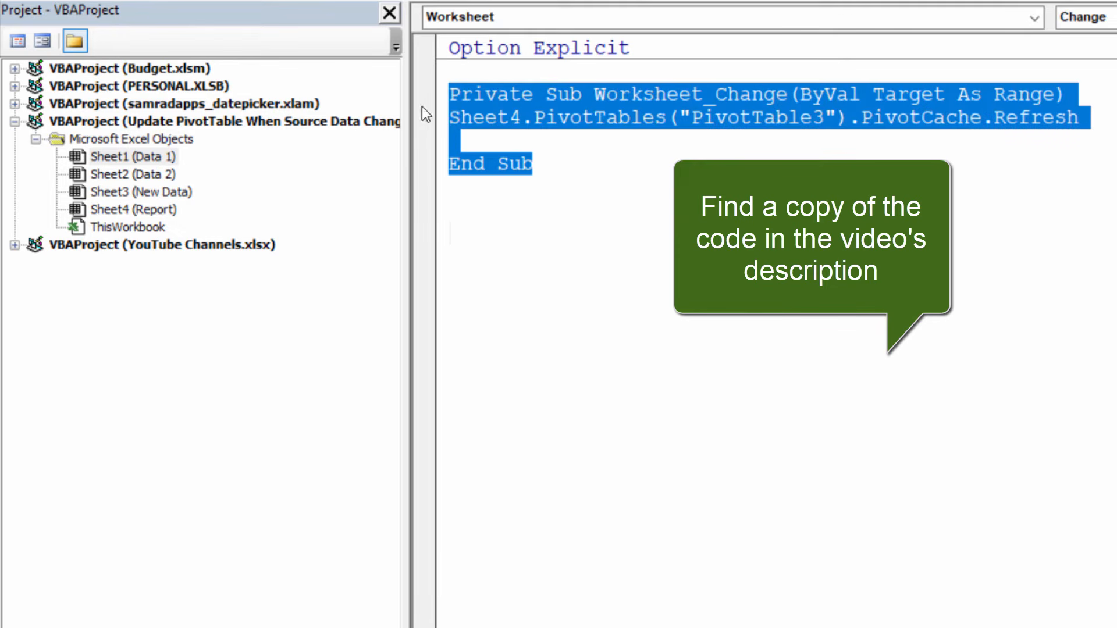
click(154, 176)
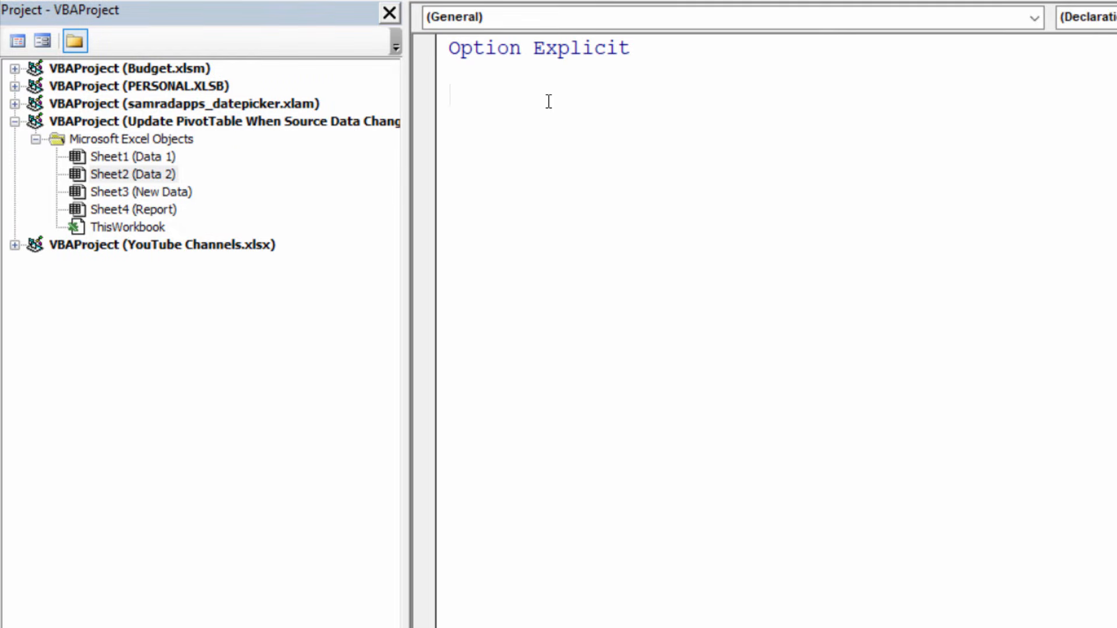
key(ctrl+v)
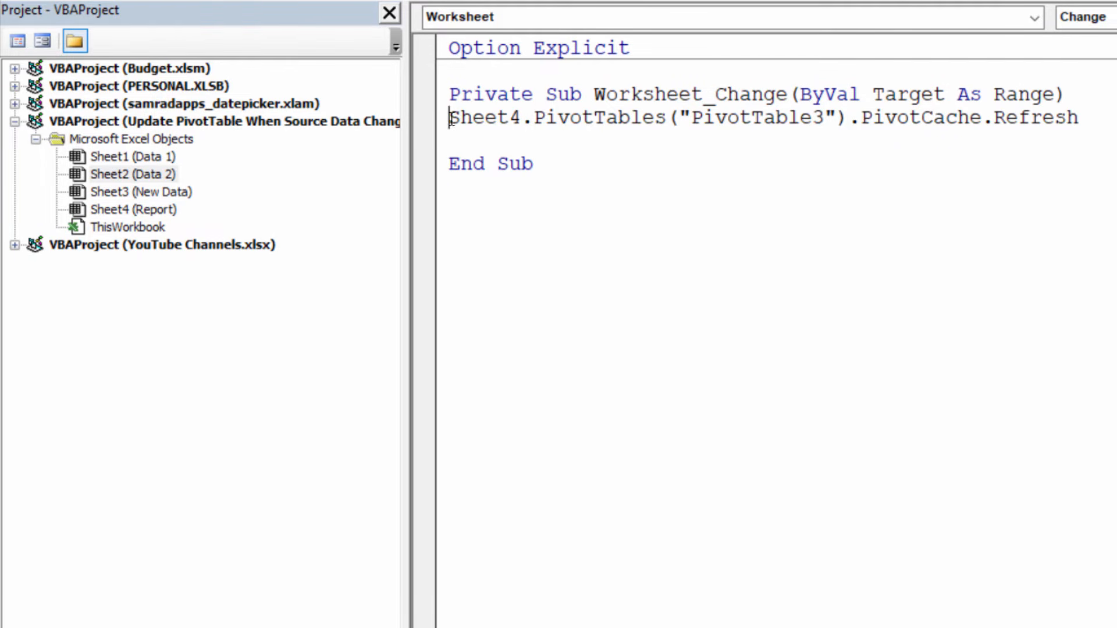
Step: Examine the refresh line's sheet, PivotTable and PivotCache references, and check the PivotTable's name in the workbook
drag(450, 117, 1110, 115)
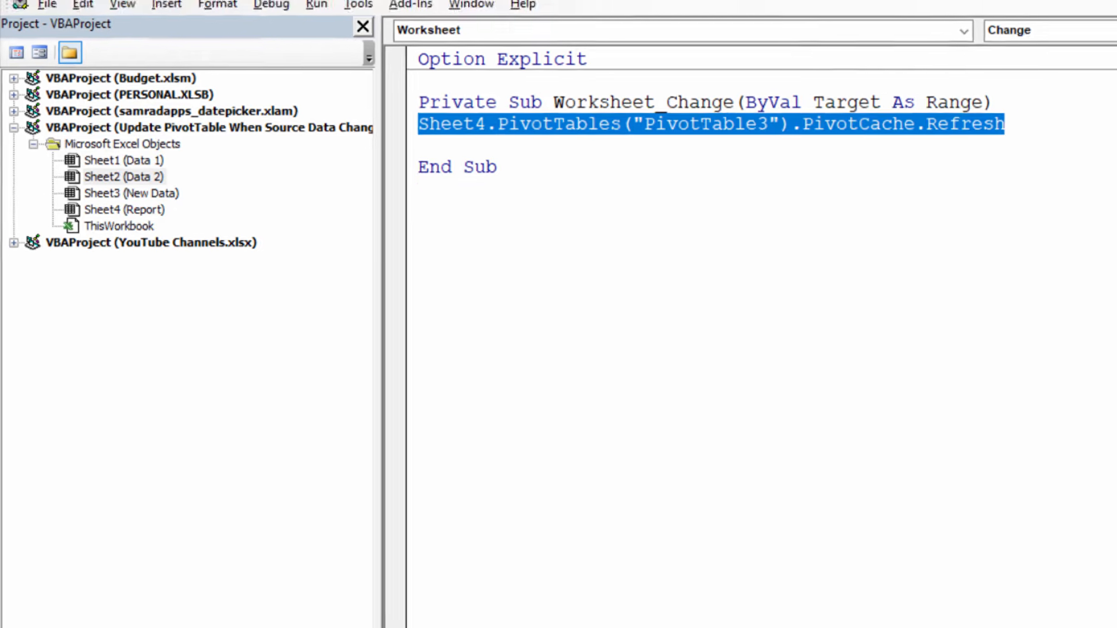
key(alt+F11)
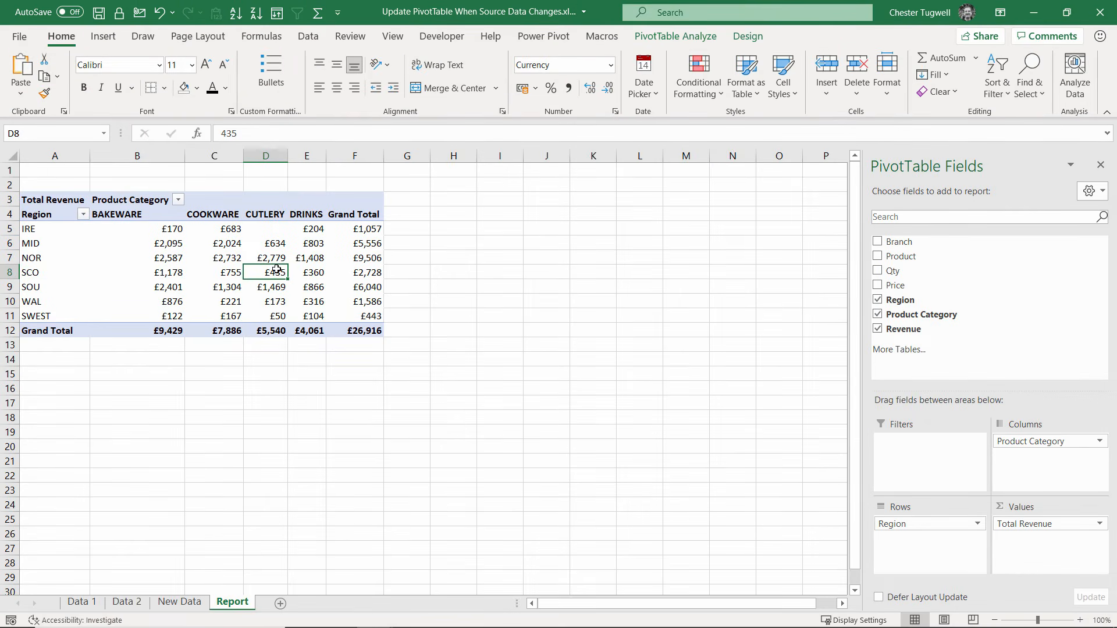
click(704, 37)
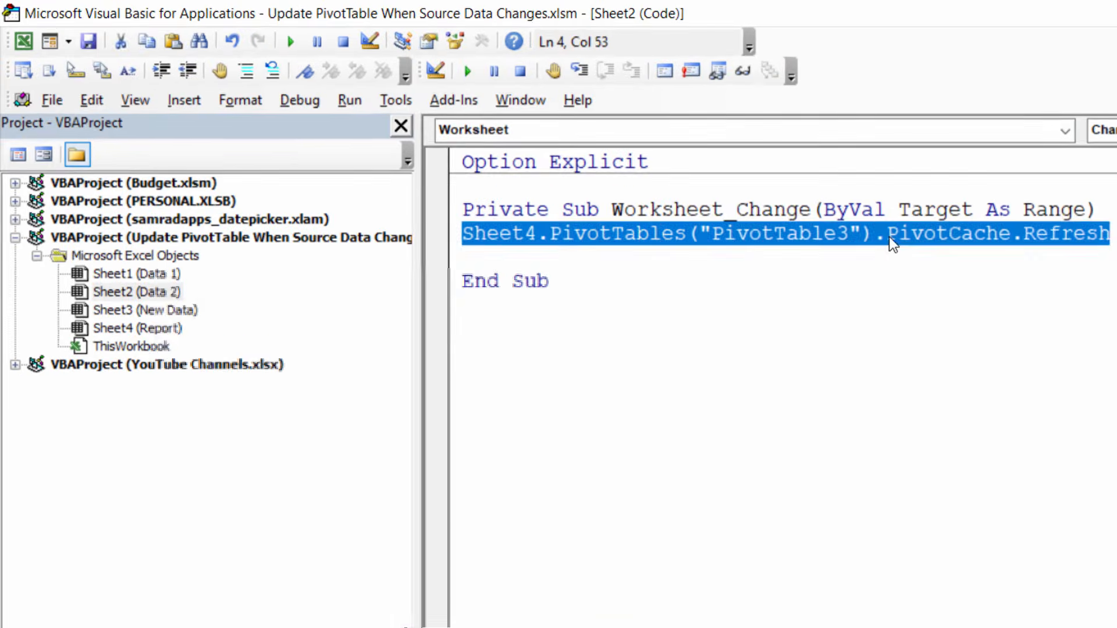
click(835, 226)
drag(836, 226, 948, 226)
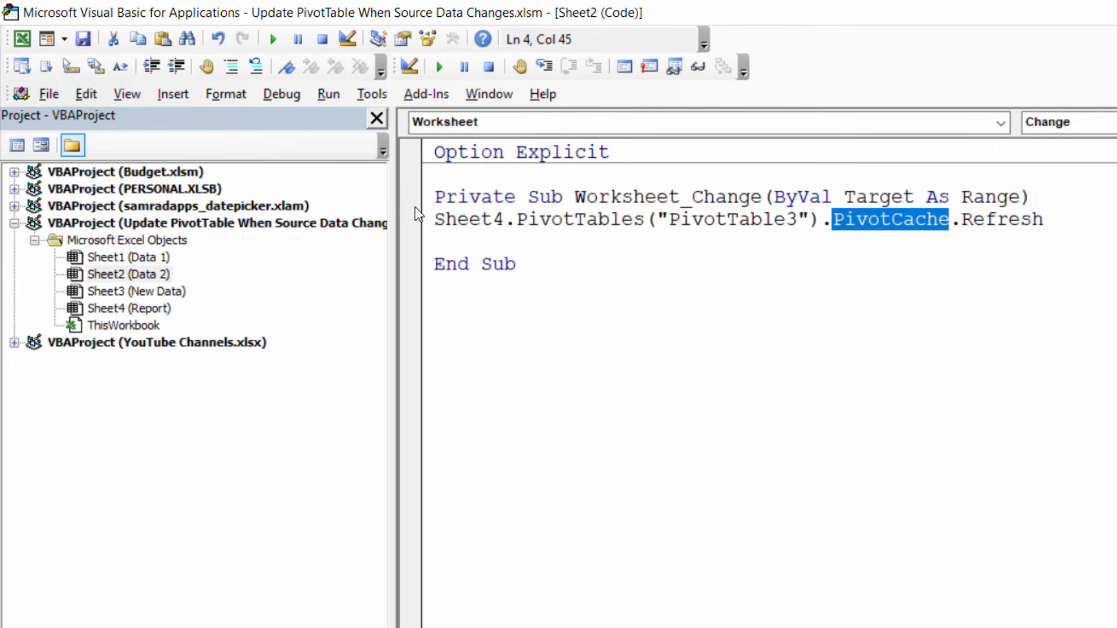
drag(435, 219, 508, 218)
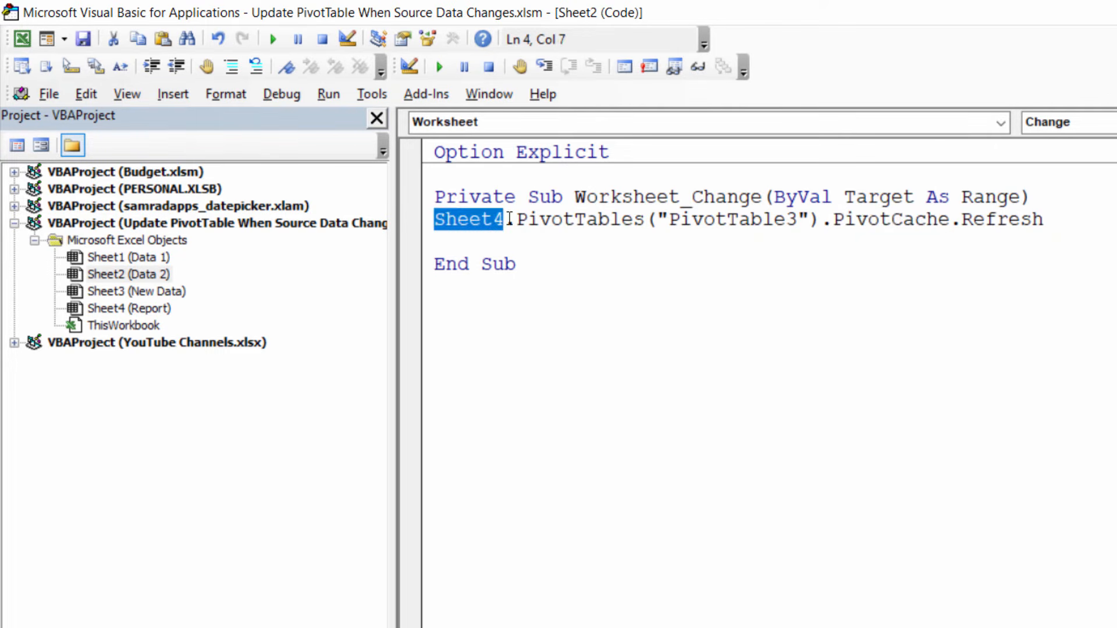
drag(657, 219, 802, 217)
click(1062, 11)
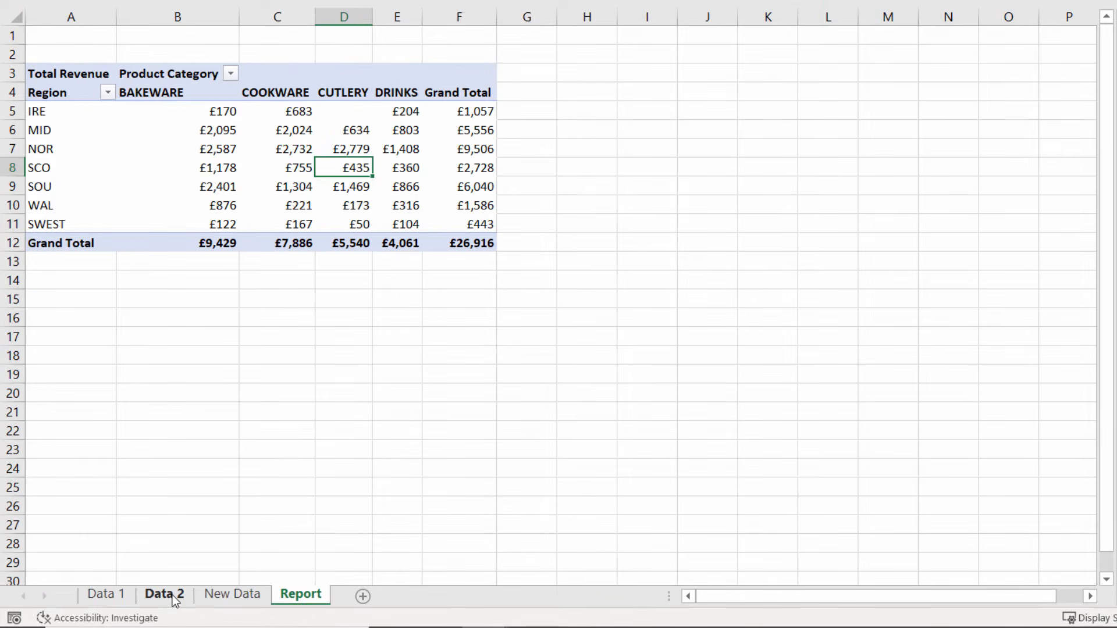
Step: Set the revenue in G7 on the Data 2 sheet to 1000000 with column G autofitted, and check the SOU row on the Report sheet
click(172, 595)
key(ctrl+Up)
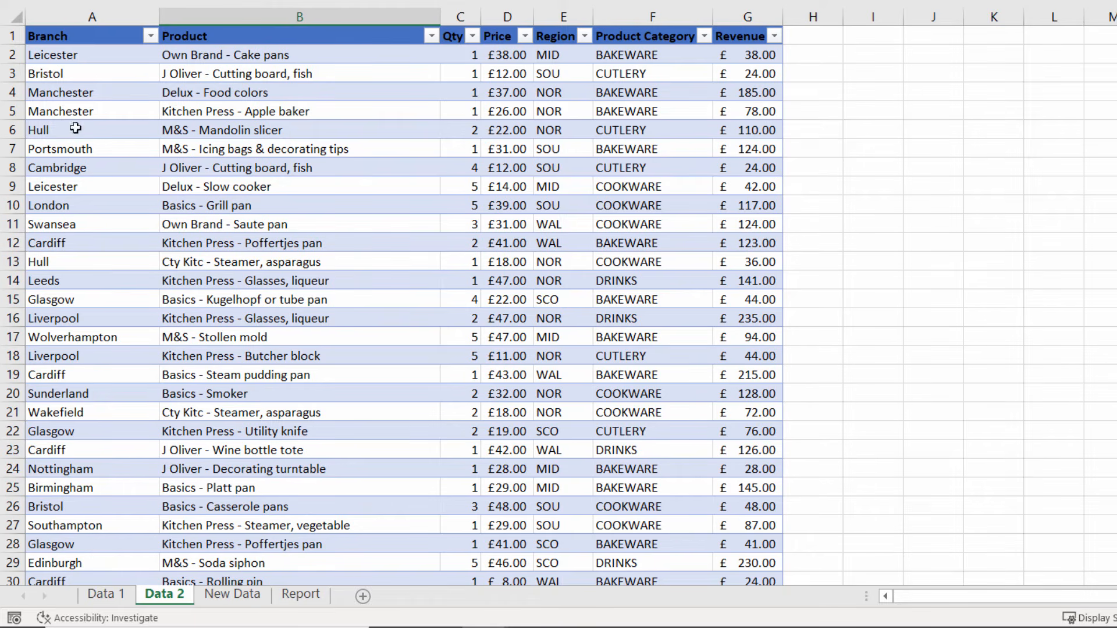
click(756, 149)
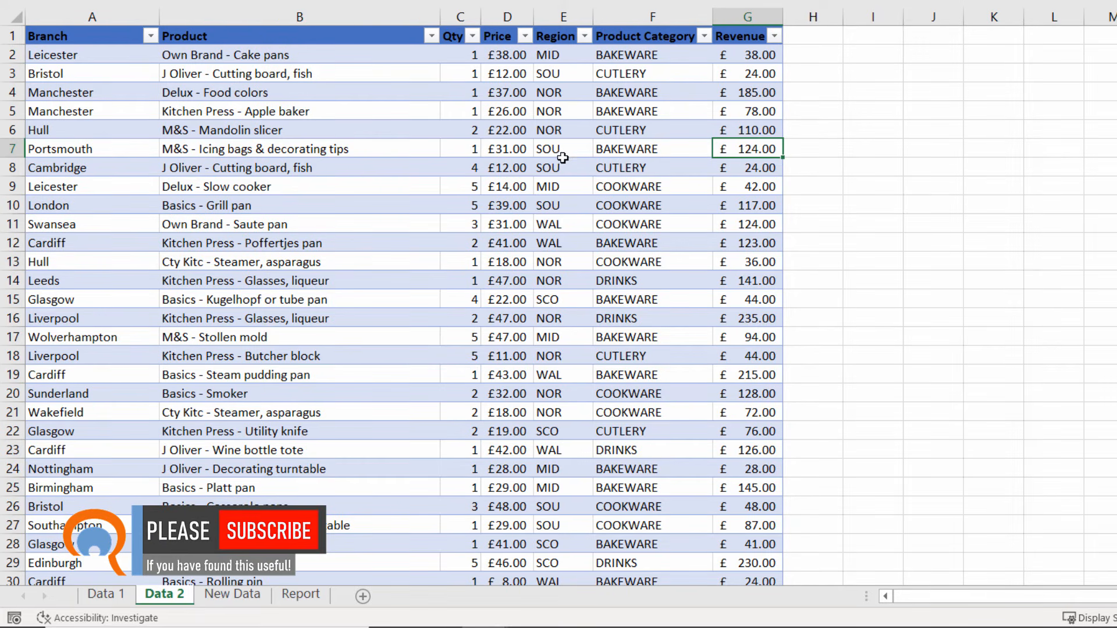
text(1000000)
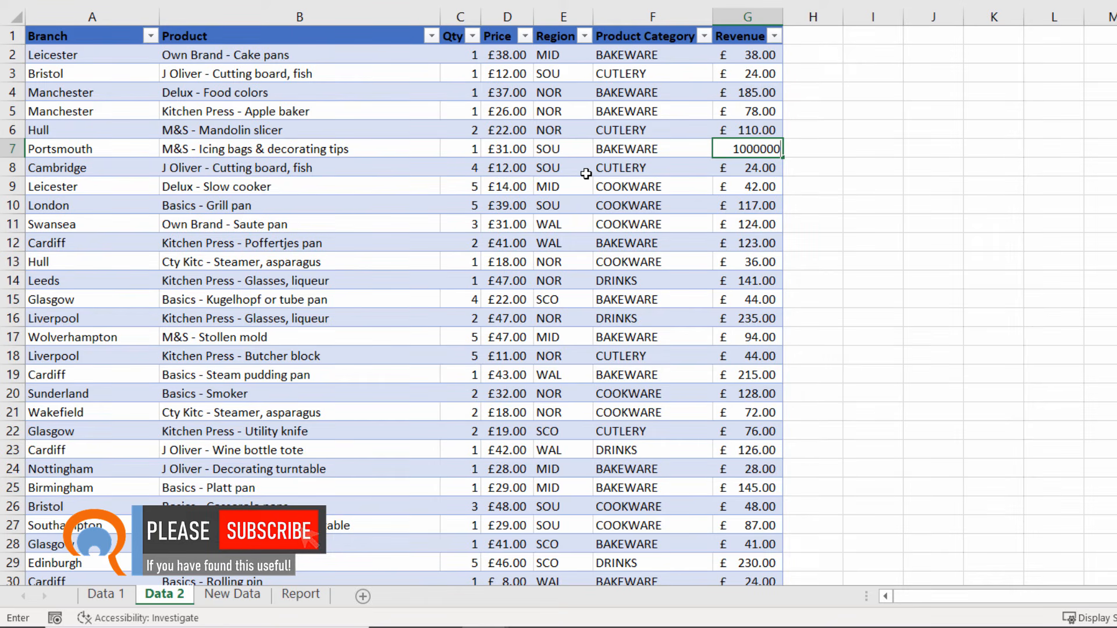
key(Return)
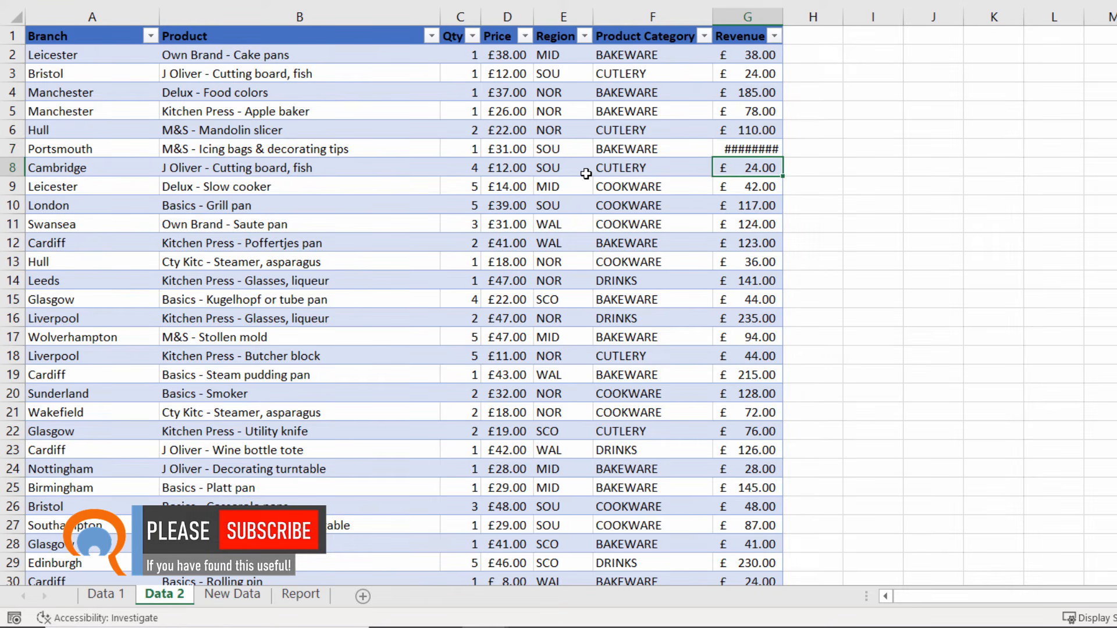
double_click(783, 16)
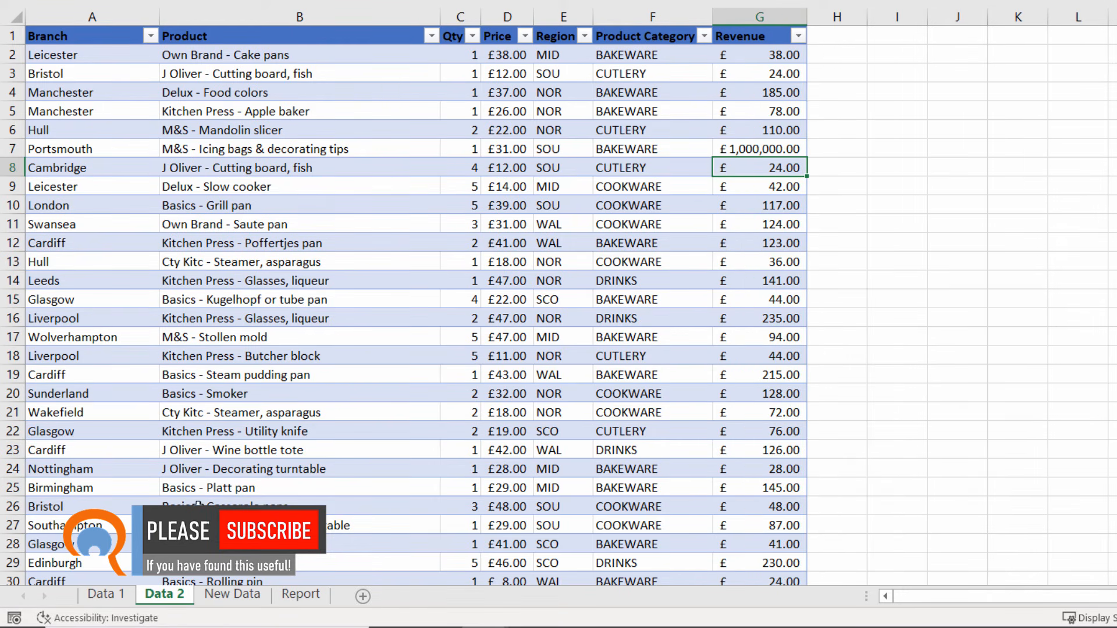
click(304, 596)
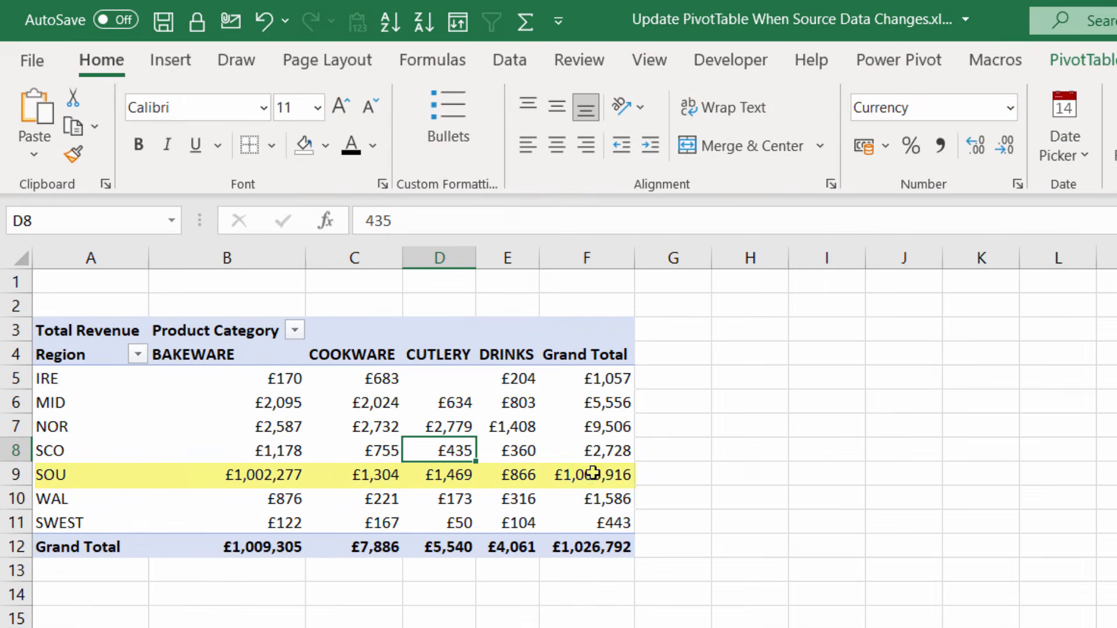
mouse_move(593, 473)
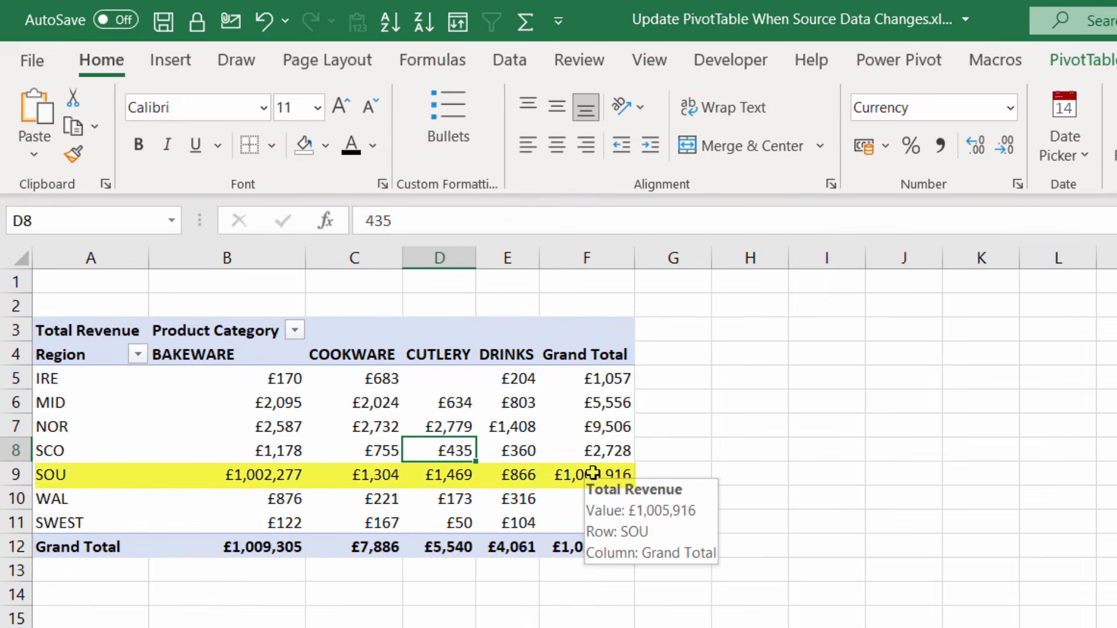